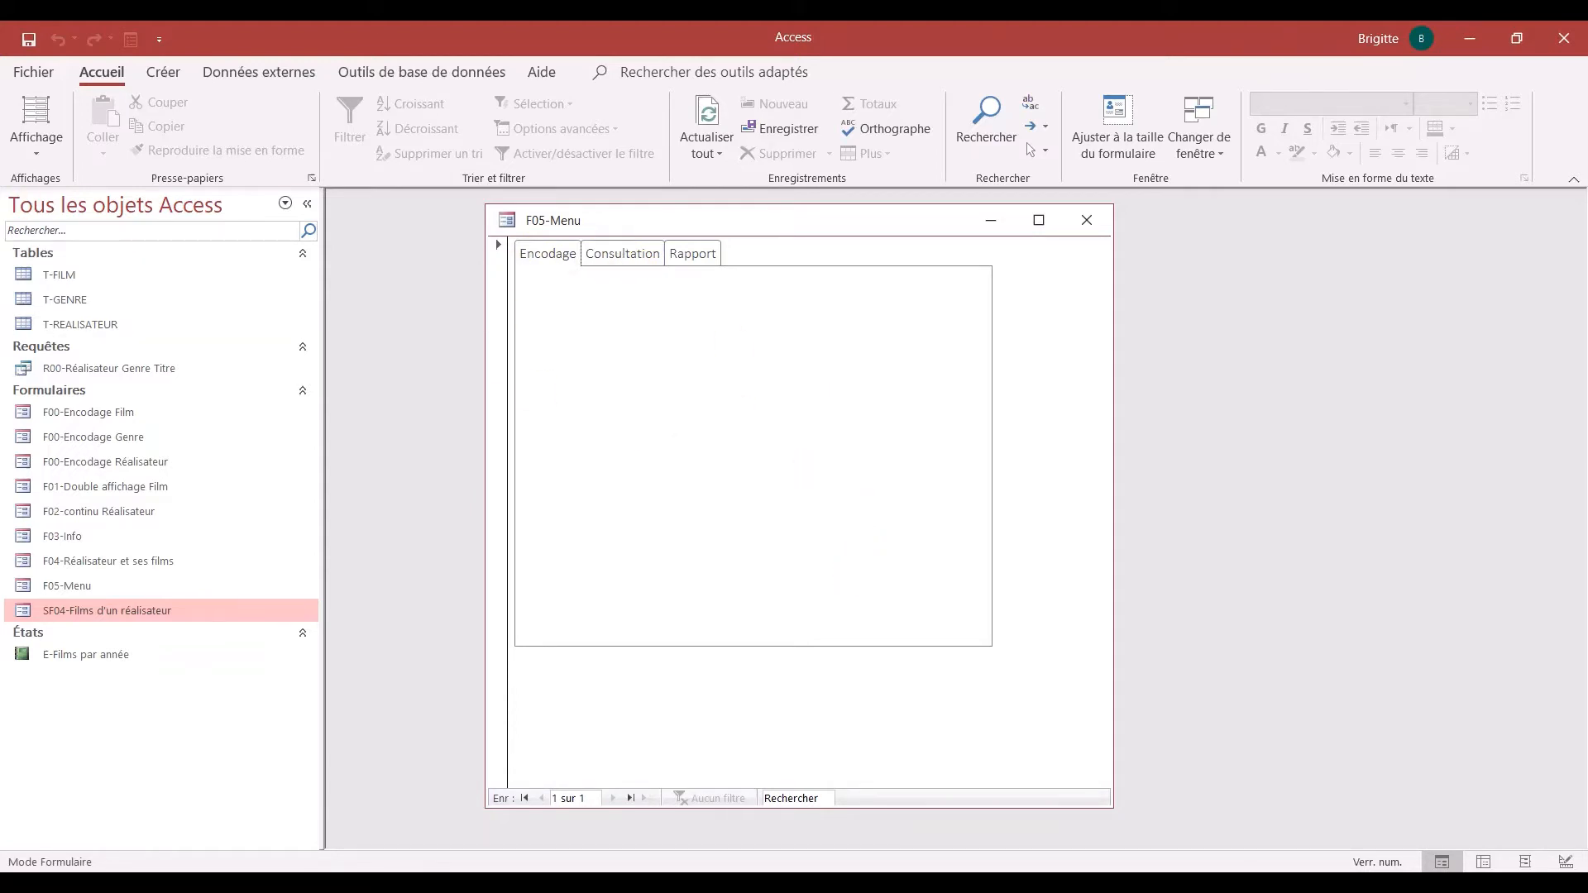
Step: Show the F05-Menu form's properties in design view and set Centrage auto to Oui
click(36, 142)
click(94, 332)
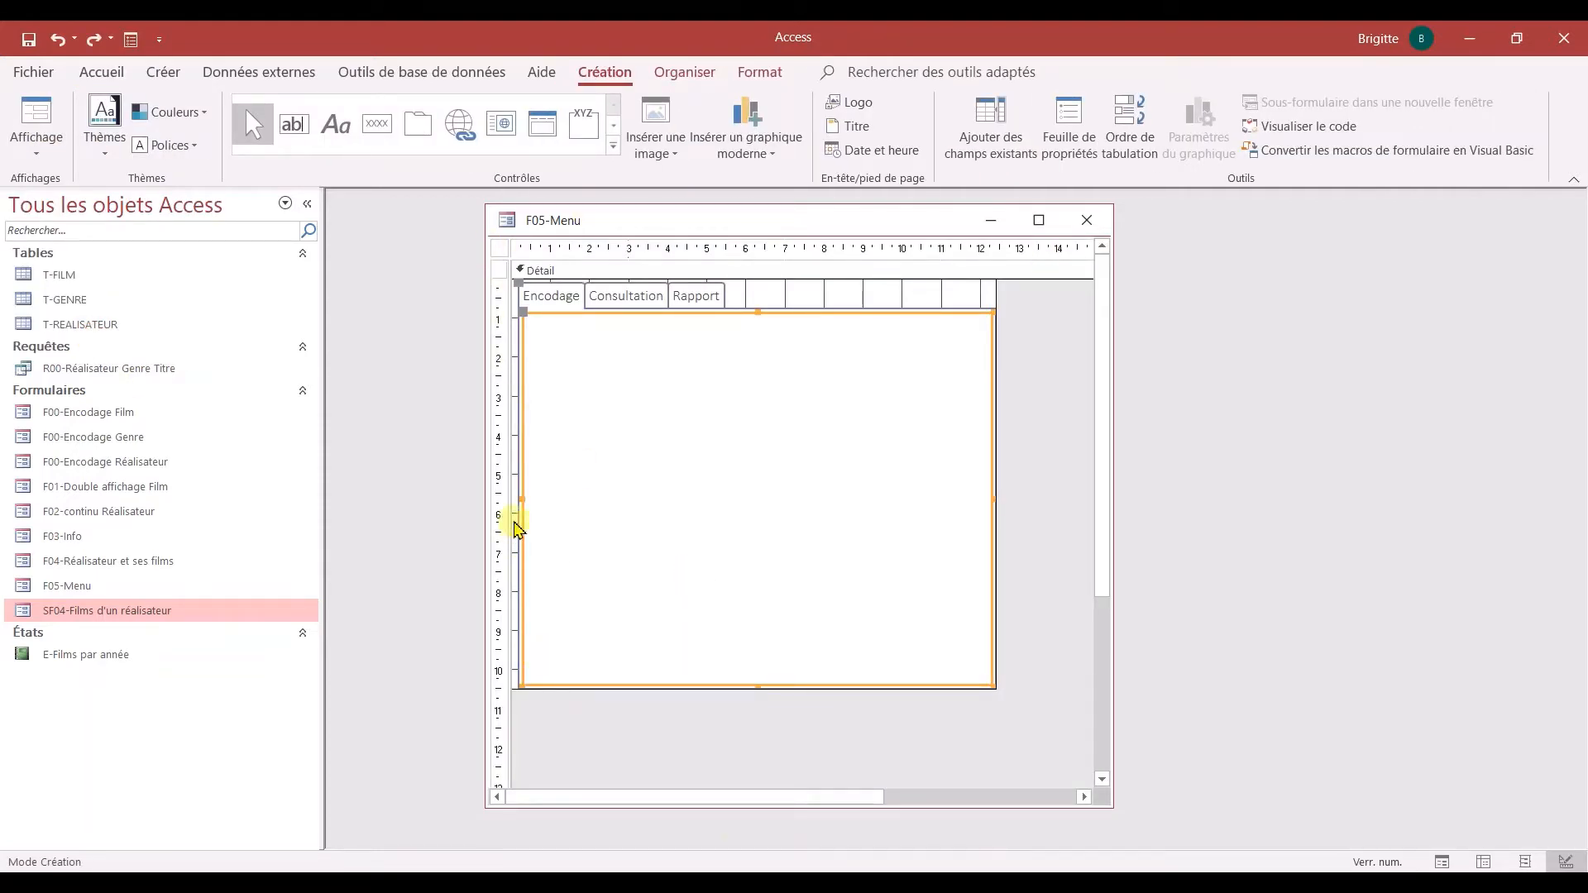
double_click(500, 249)
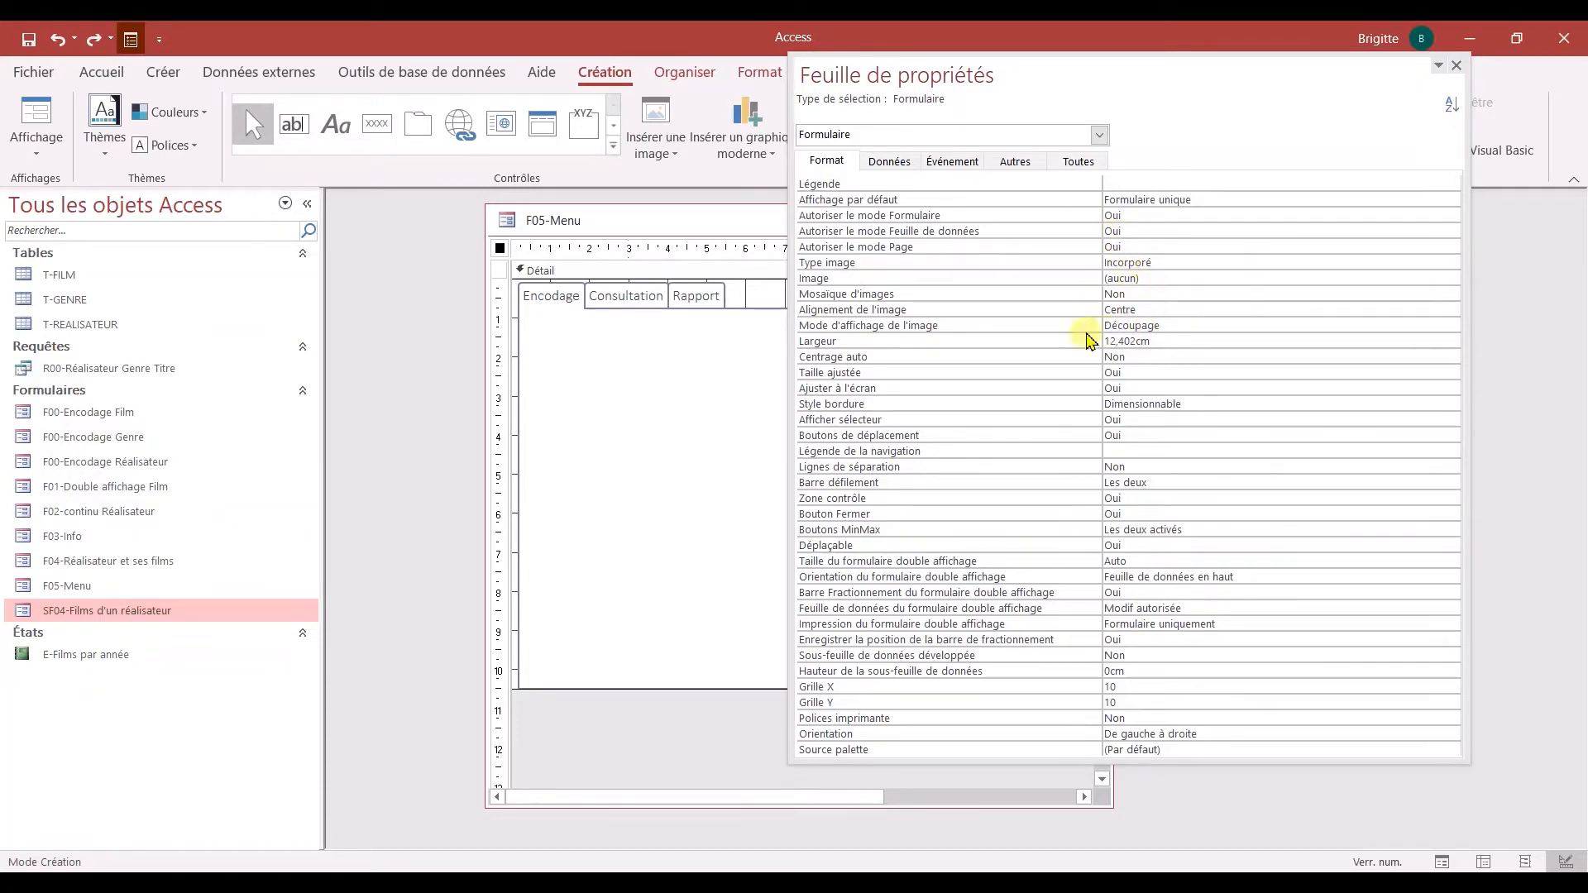
double_click(1158, 362)
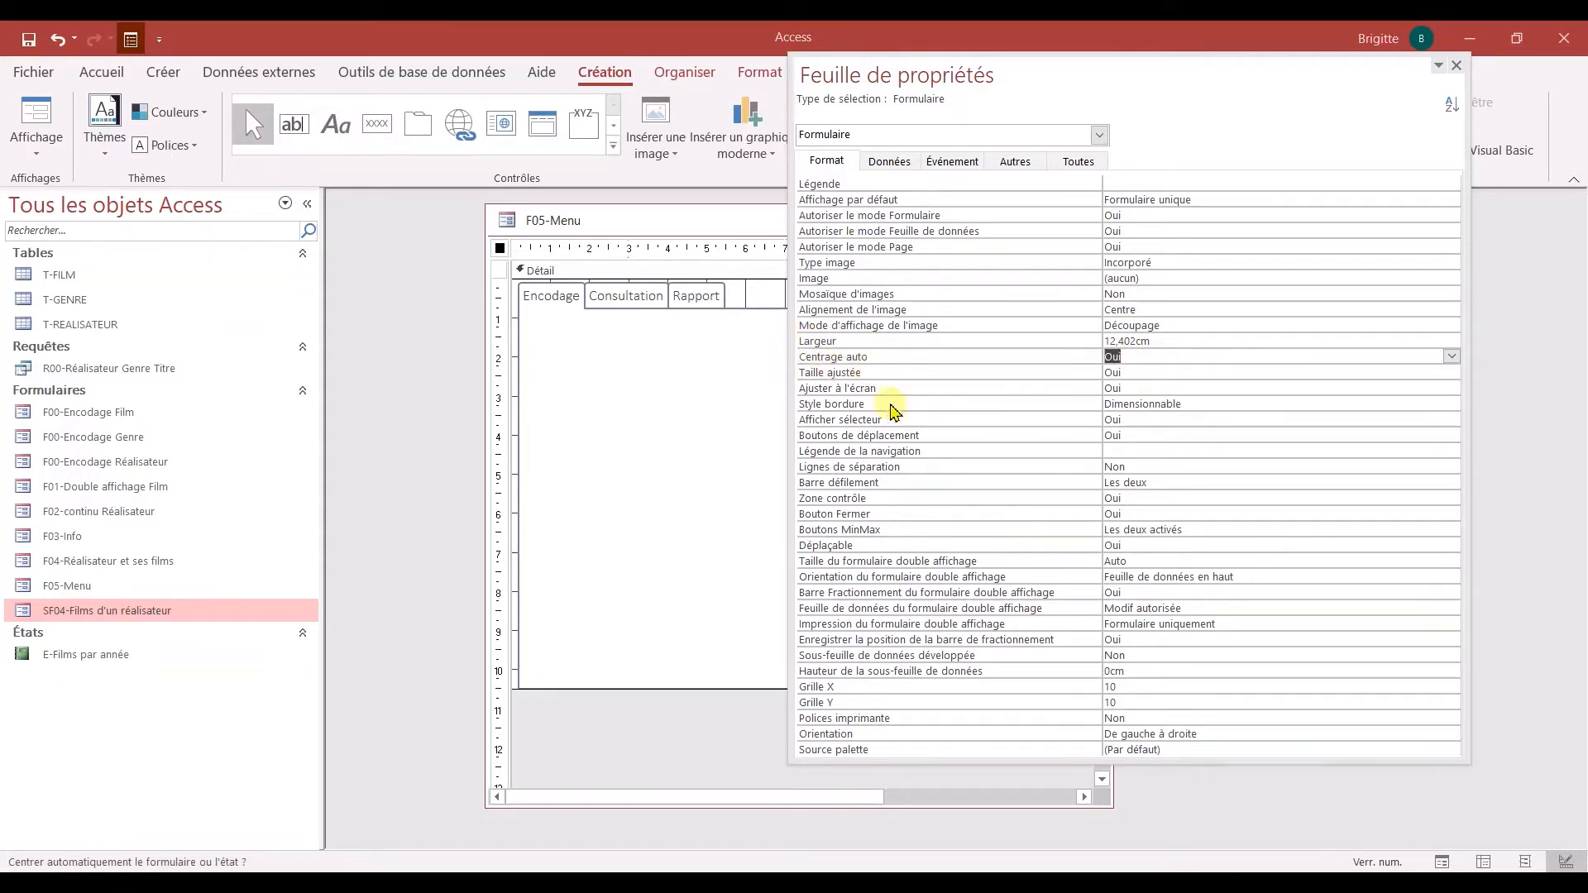
Step: Set the form's Style bordure property to Aucun
click(1199, 409)
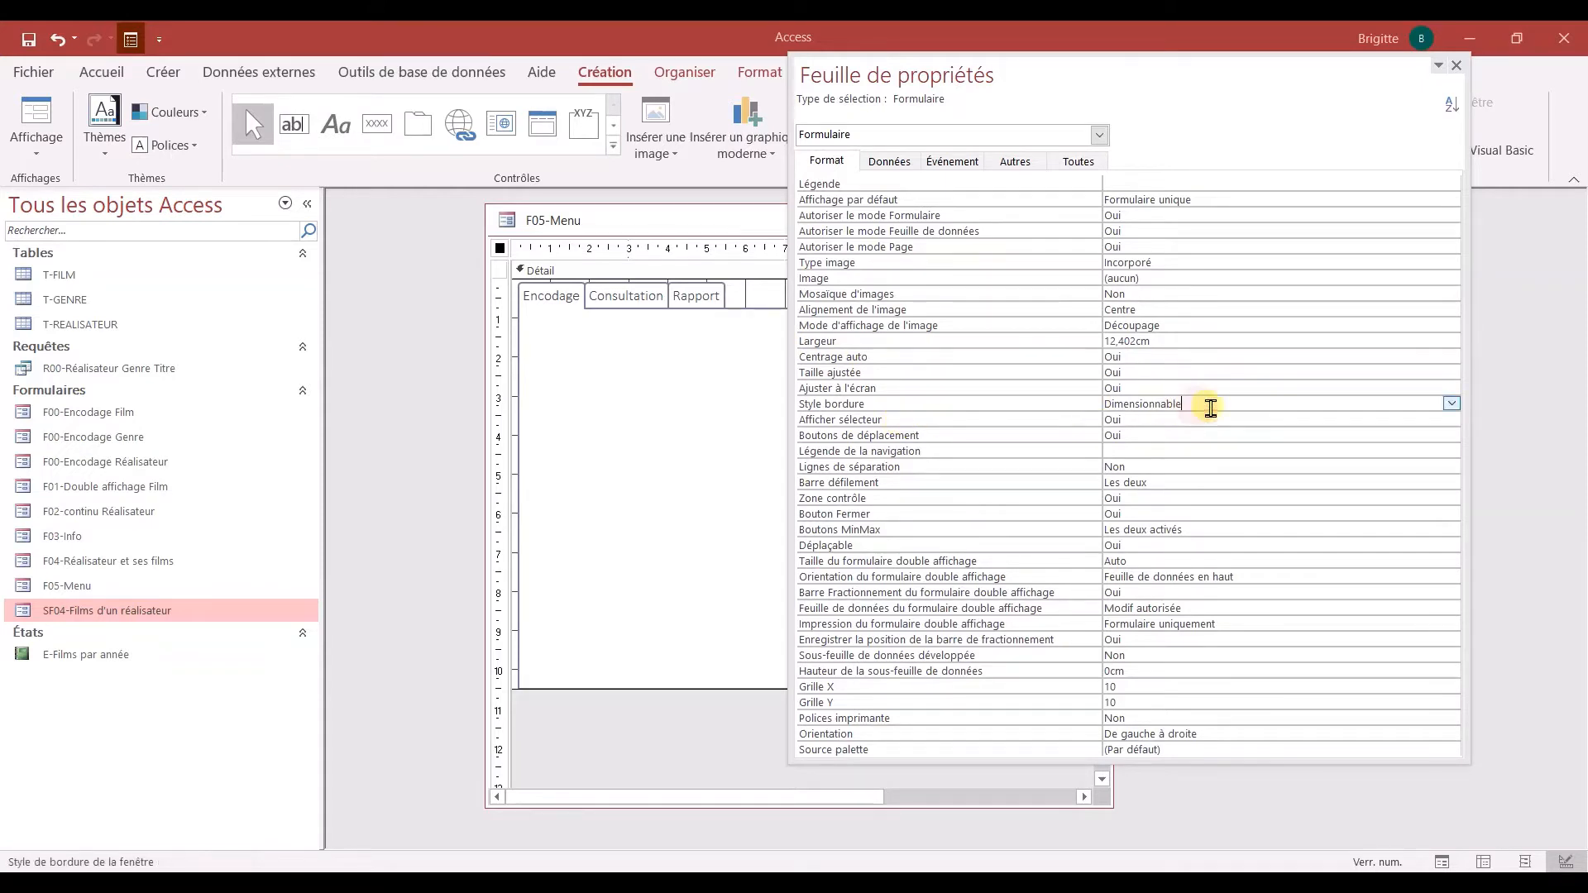
click(1451, 405)
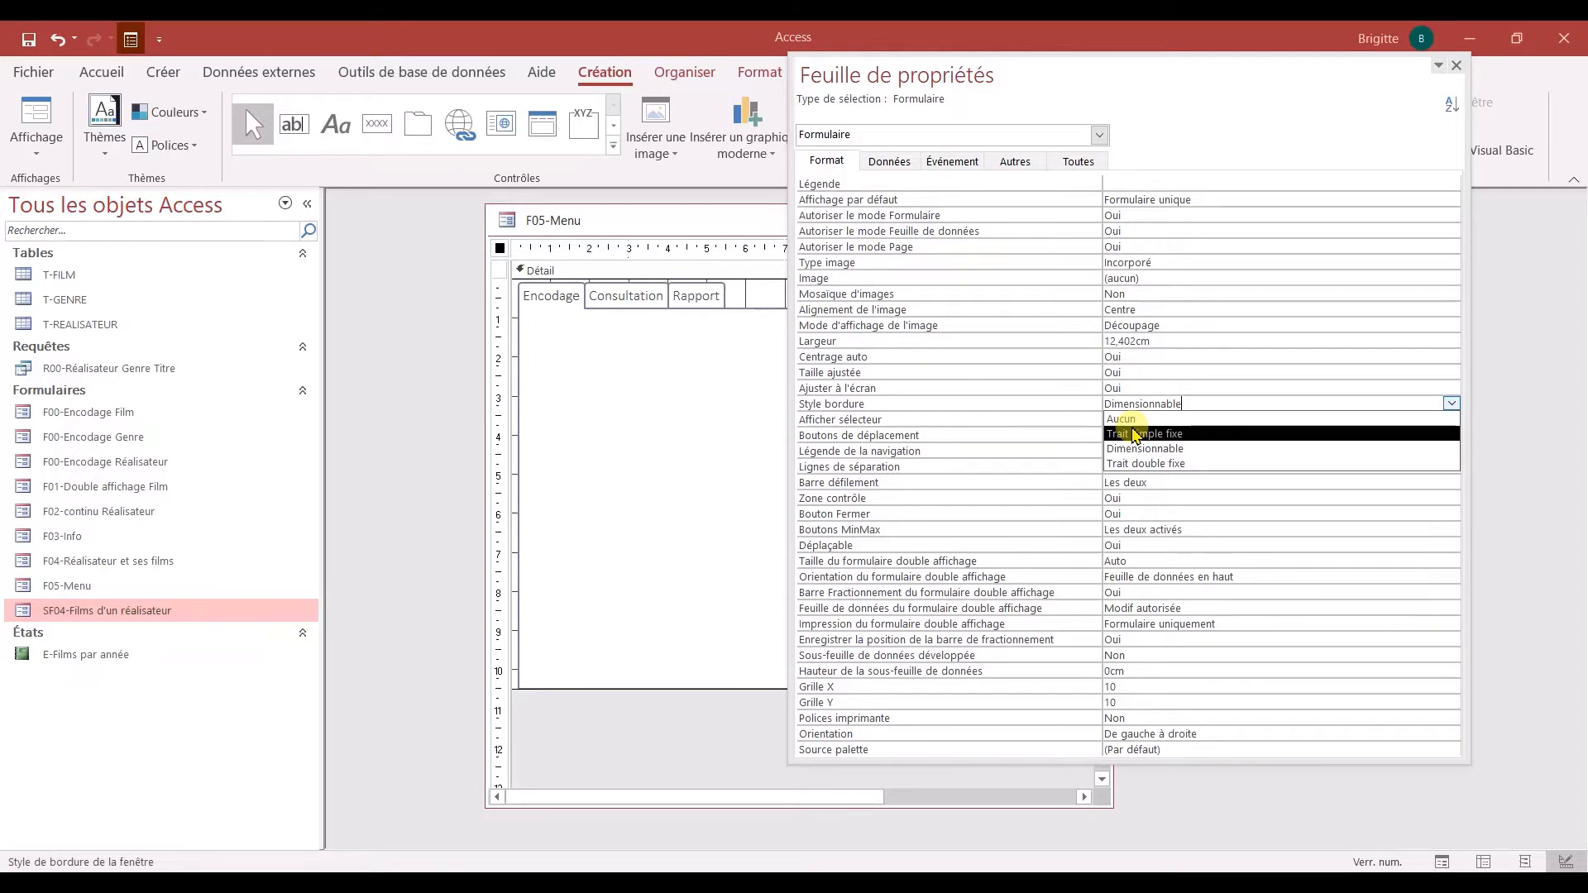
key(Up)
key(Return)
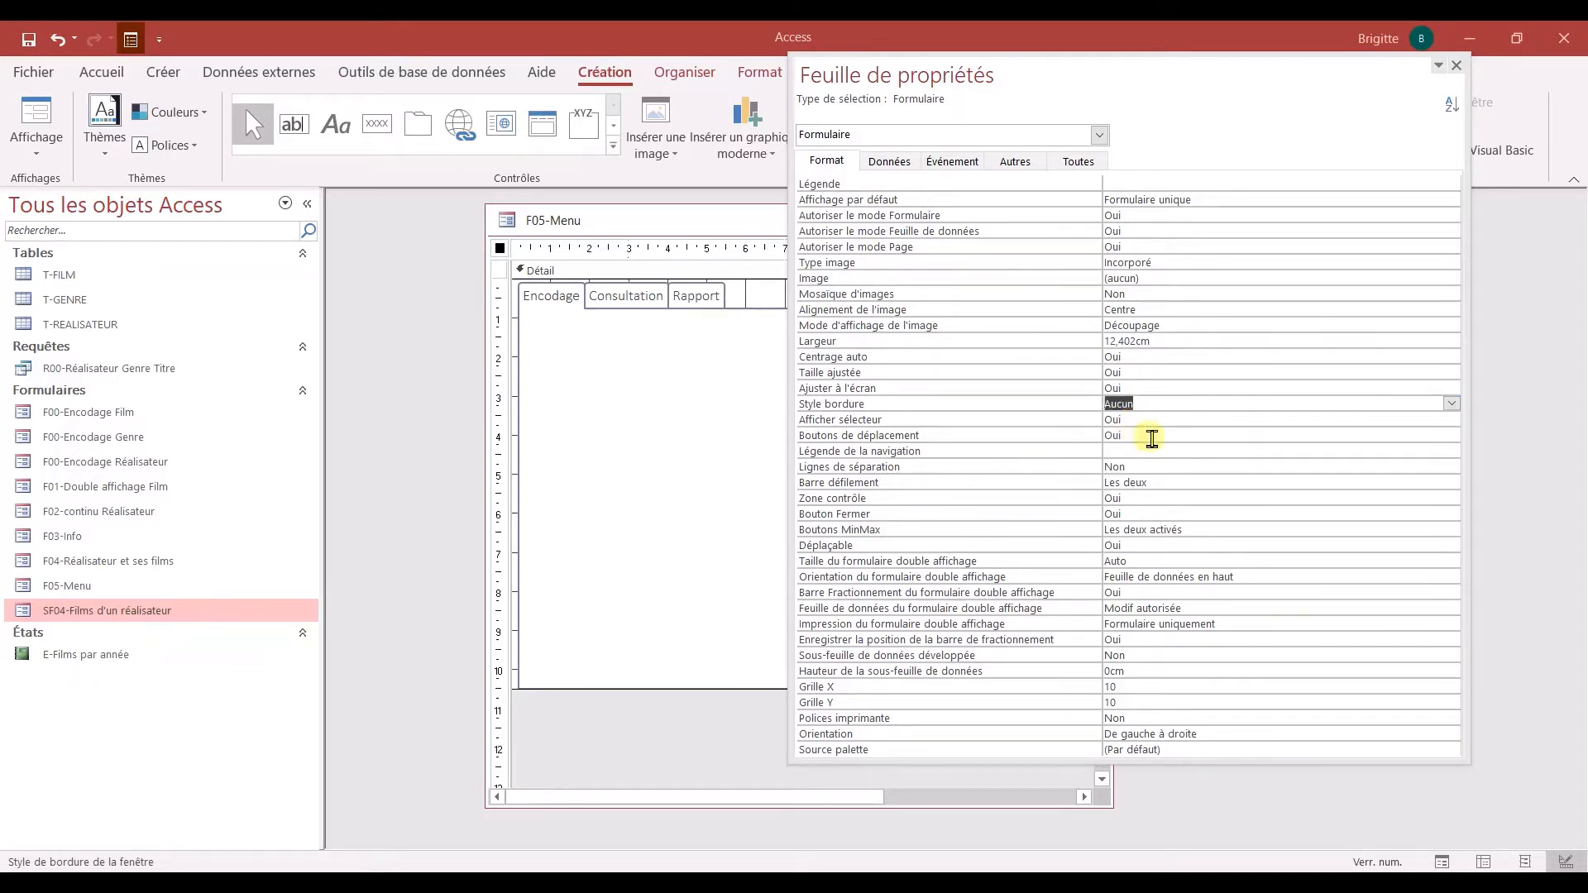
Step: Set the form's Afficher sélecteur and Boutons de déplacement properties to Non and close the property sheet
double_click(1156, 426)
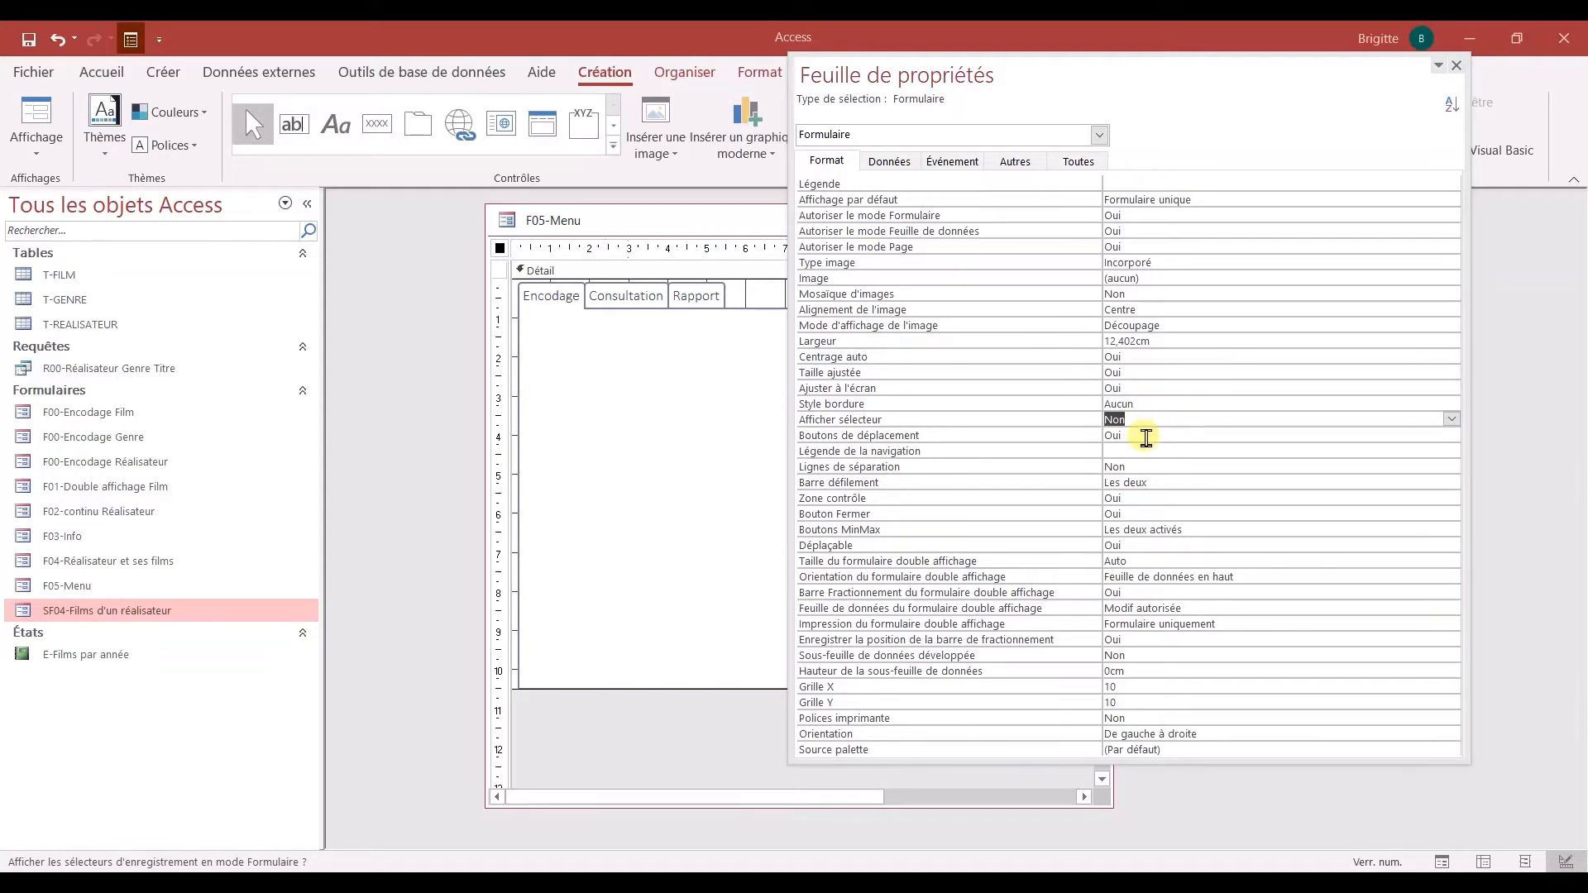
click(1145, 435)
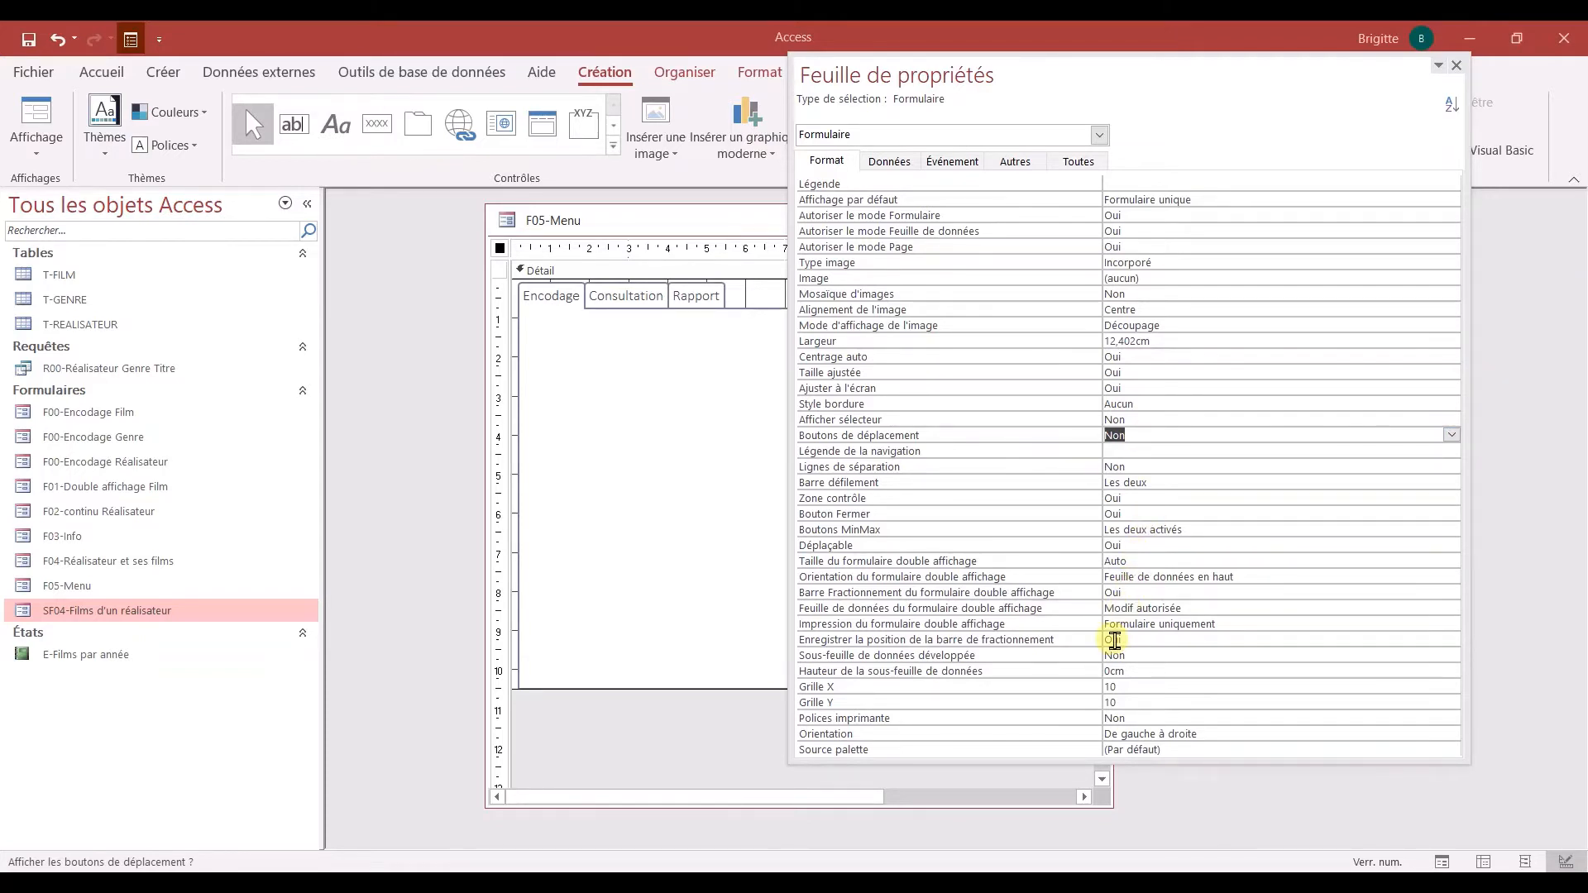
click(1457, 65)
Step: Preview the F05-Menu form in form view, then close it
click(40, 115)
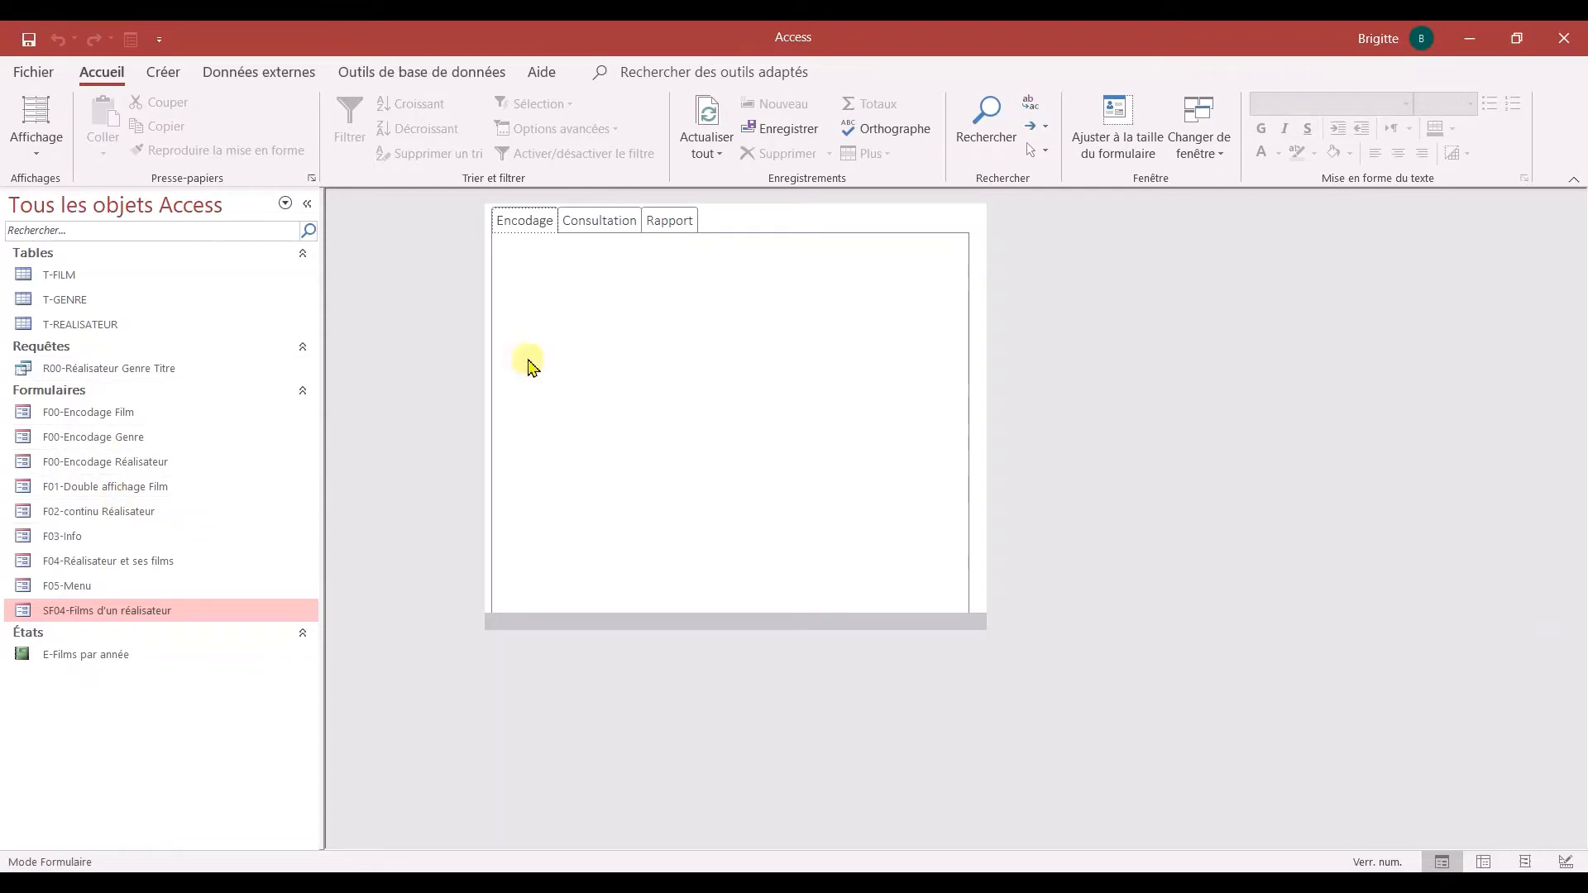
right_click(696, 347)
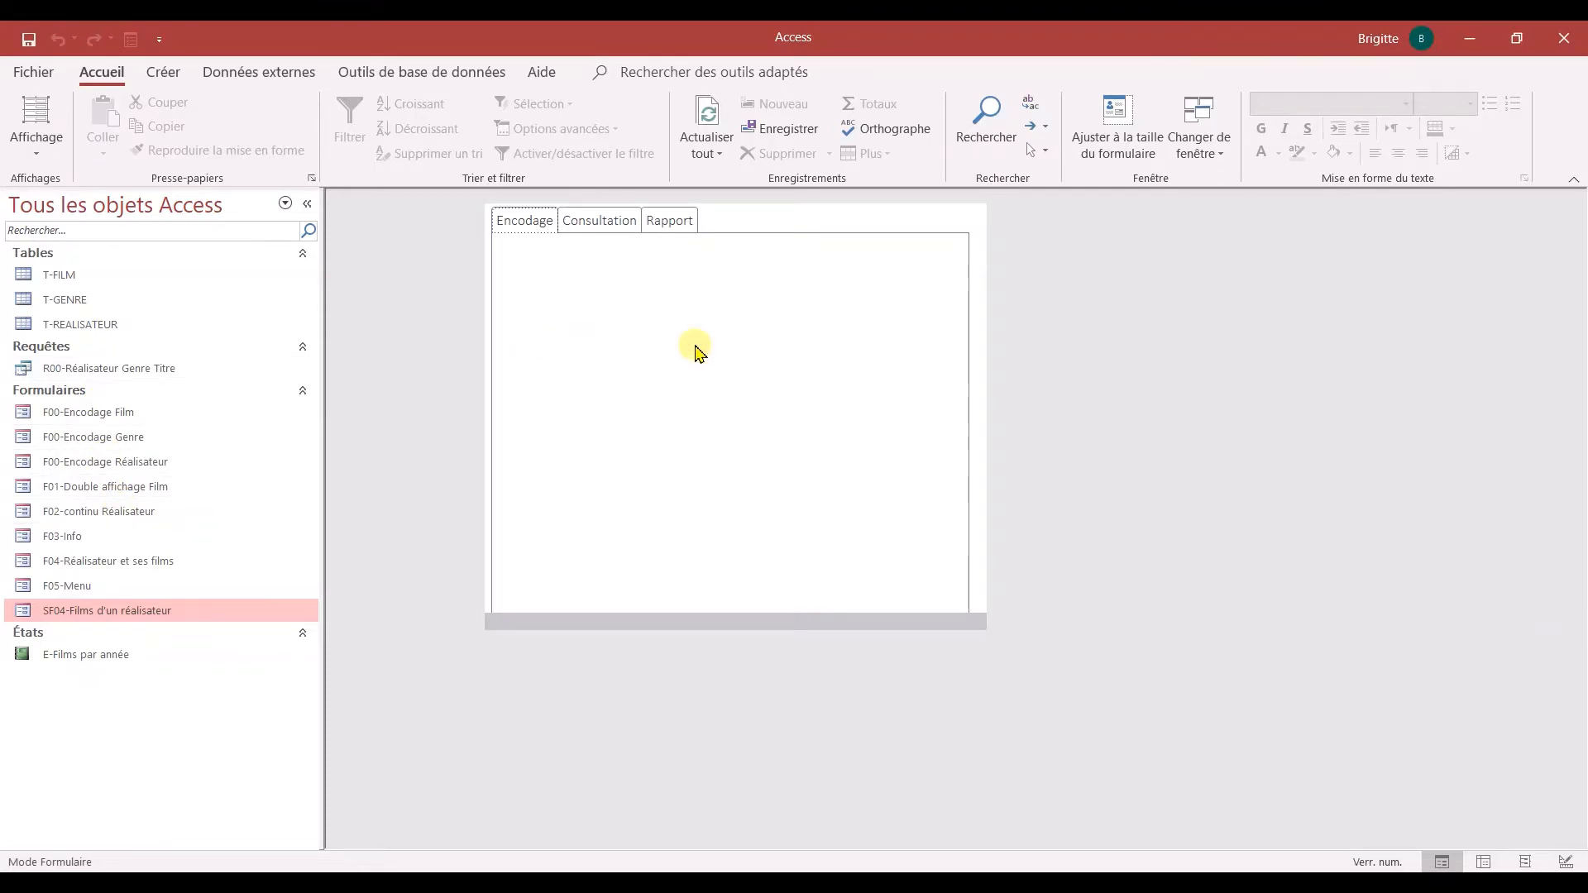
key(ctrl+w)
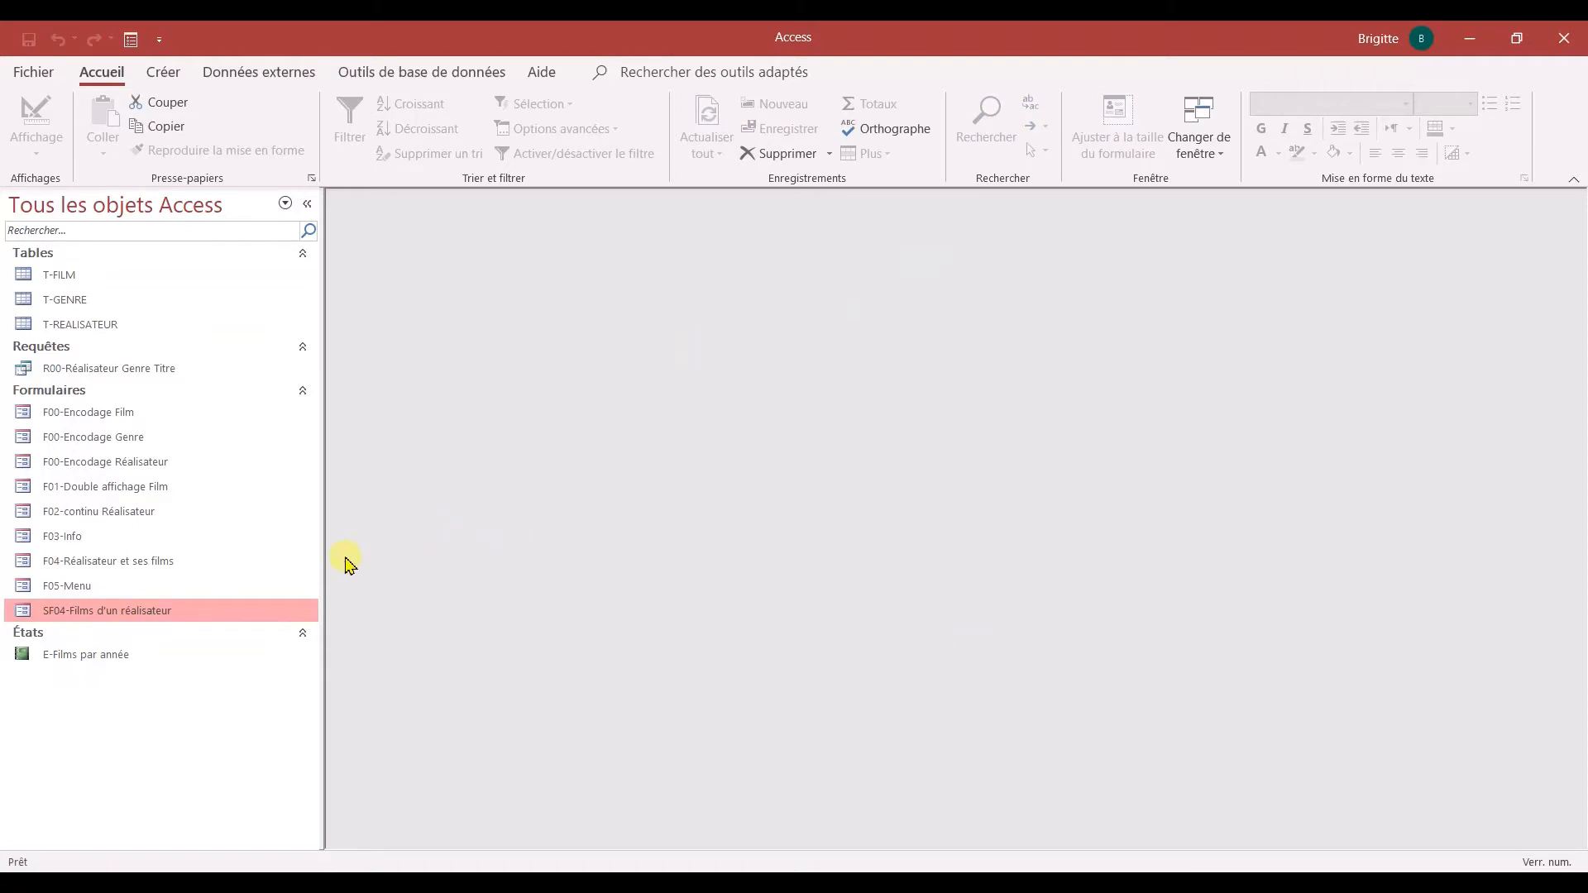
Step: Reopen the F05-Menu form to check its automatic centring
double_click(207, 622)
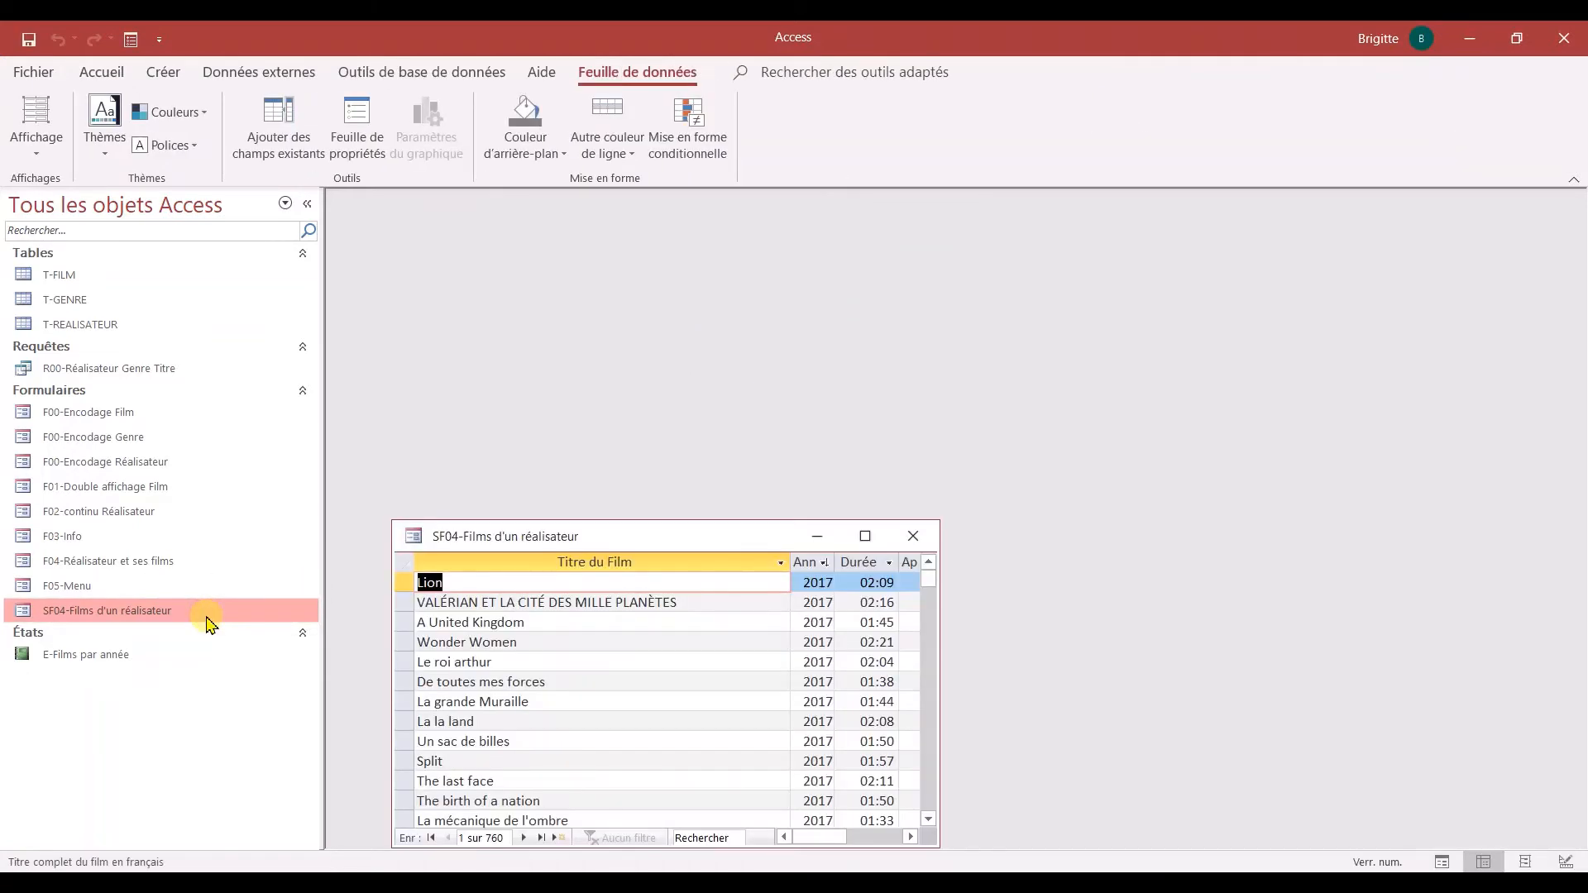
click(913, 536)
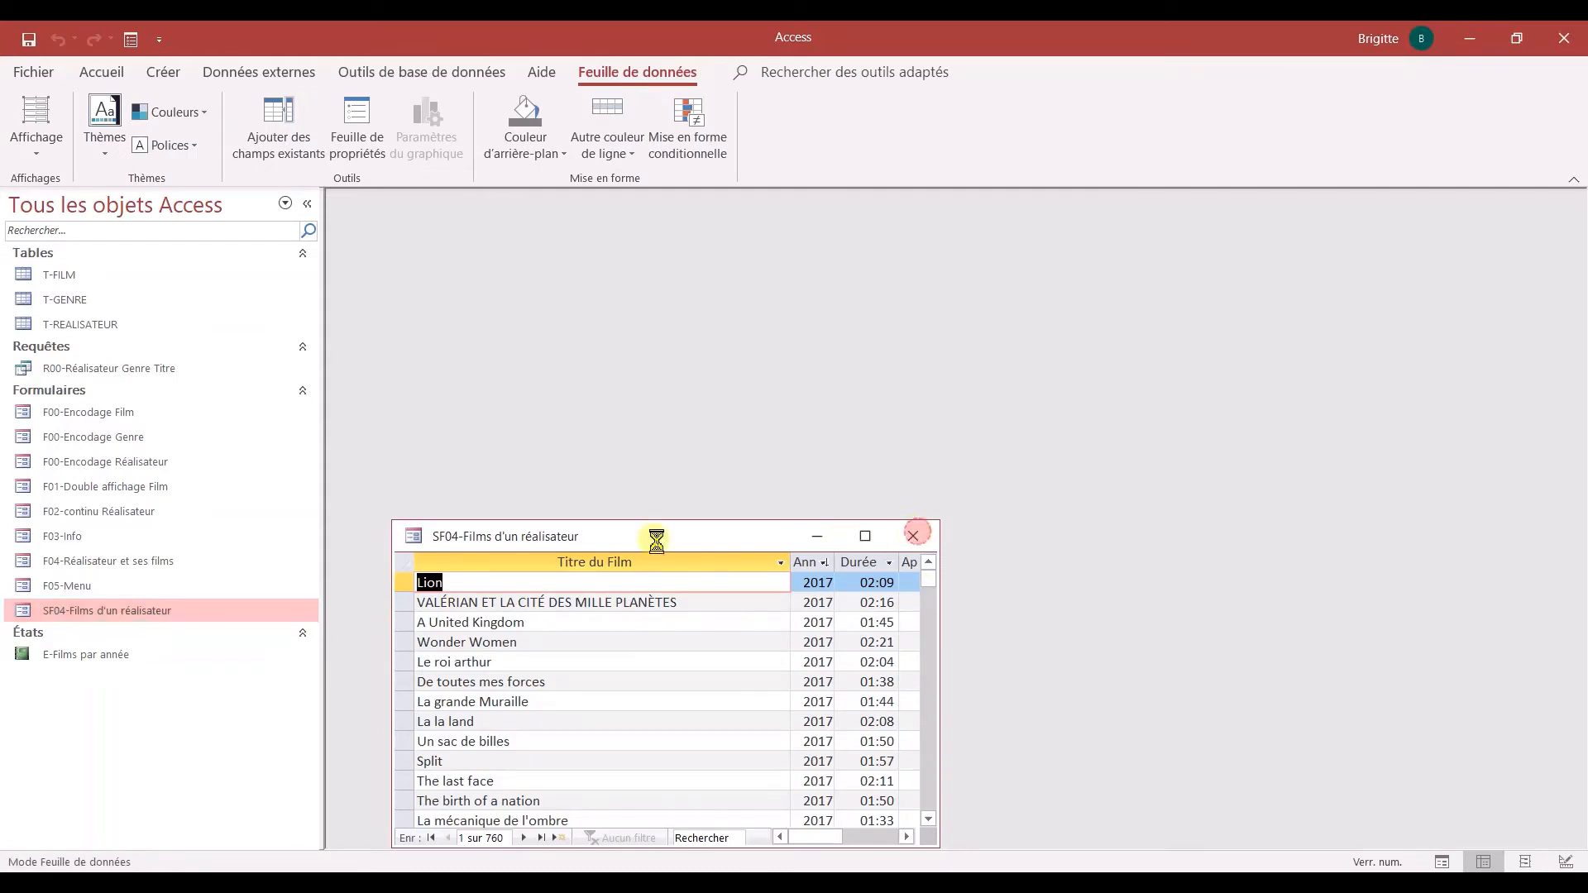
double_click(96, 587)
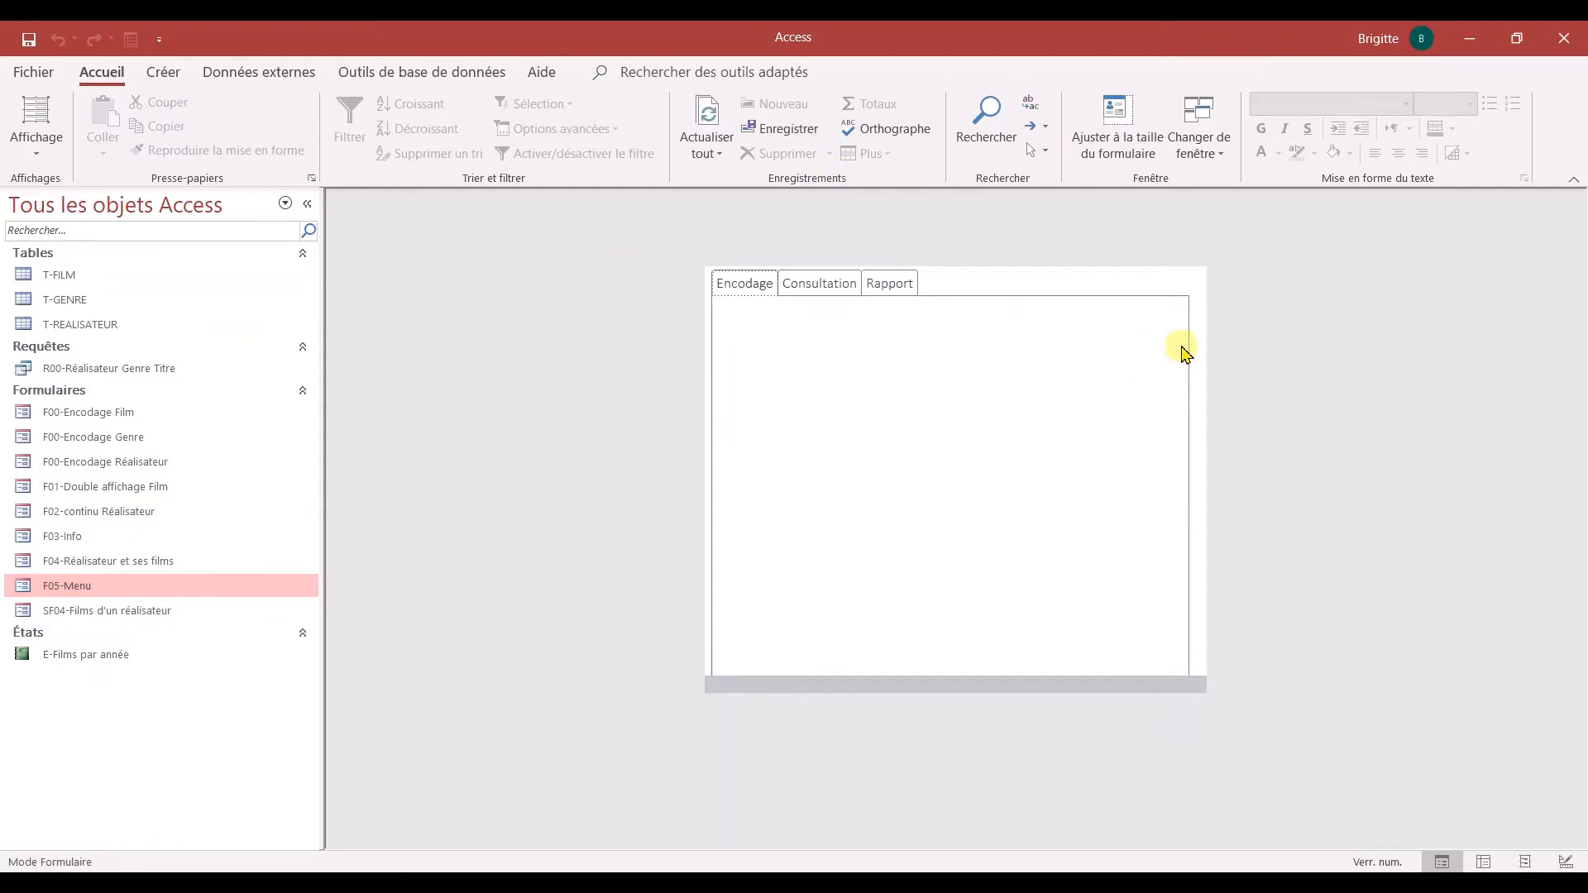
Step: Select the whole tab control of F05-Menu in design view and display its properties
click(36, 124)
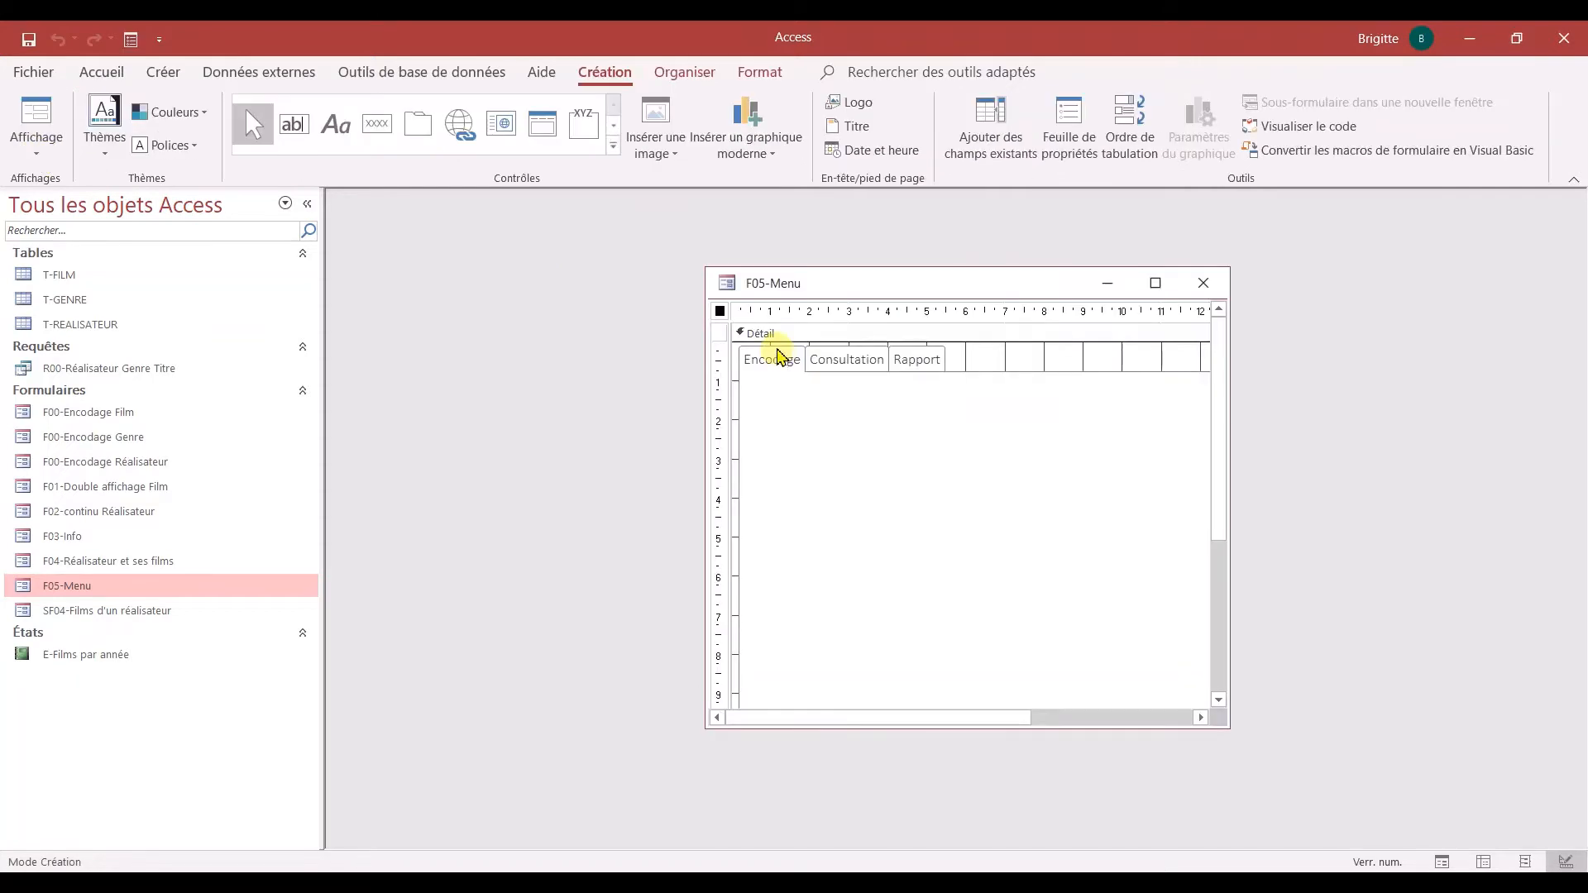
click(774, 374)
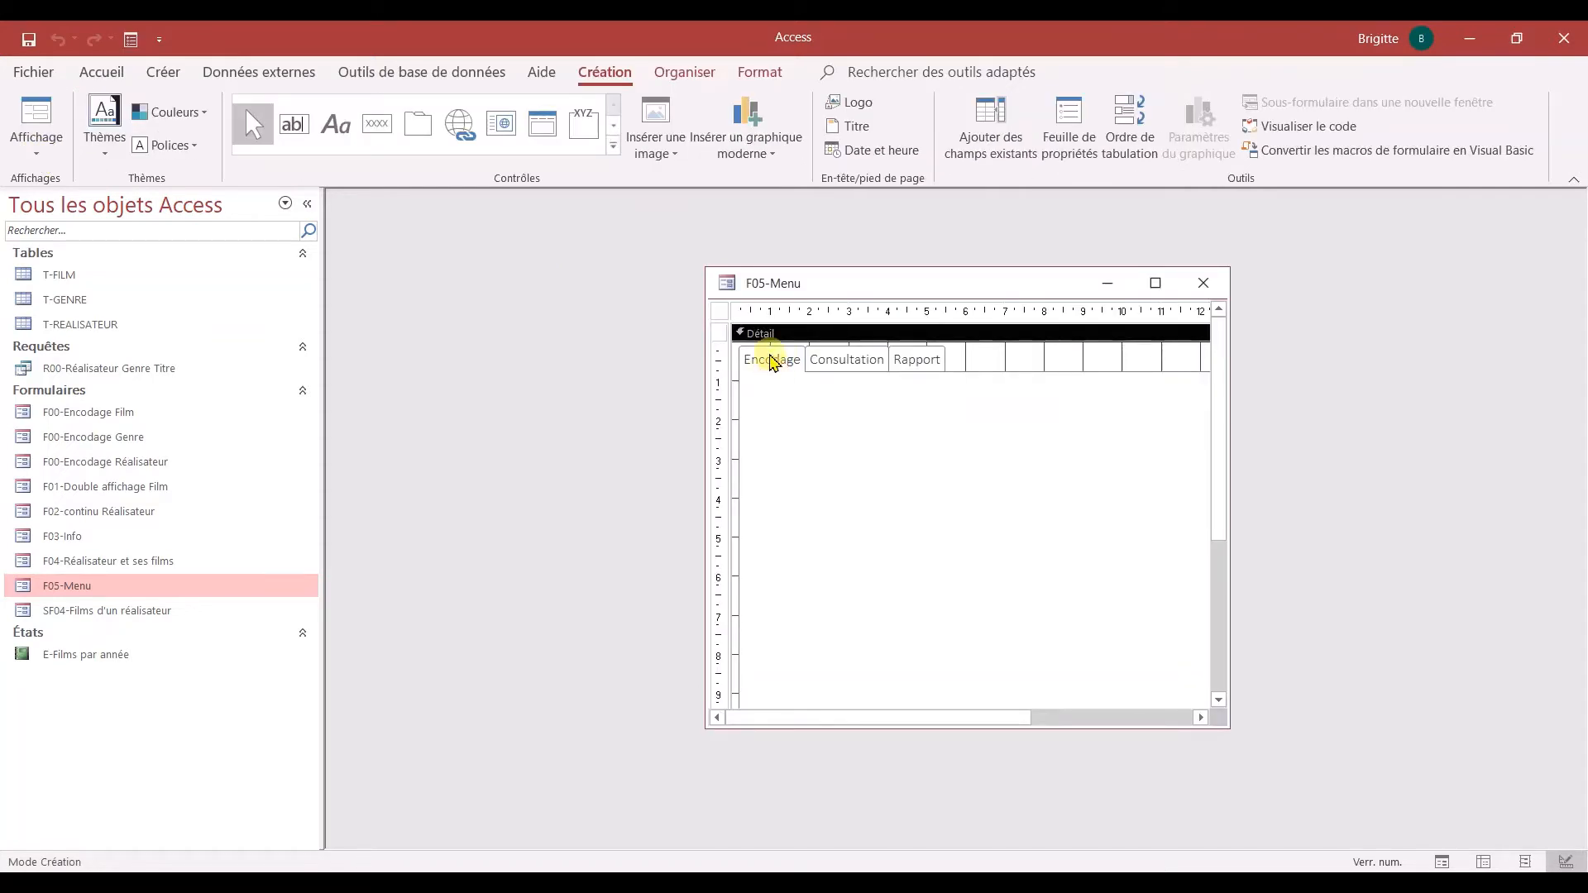
click(769, 354)
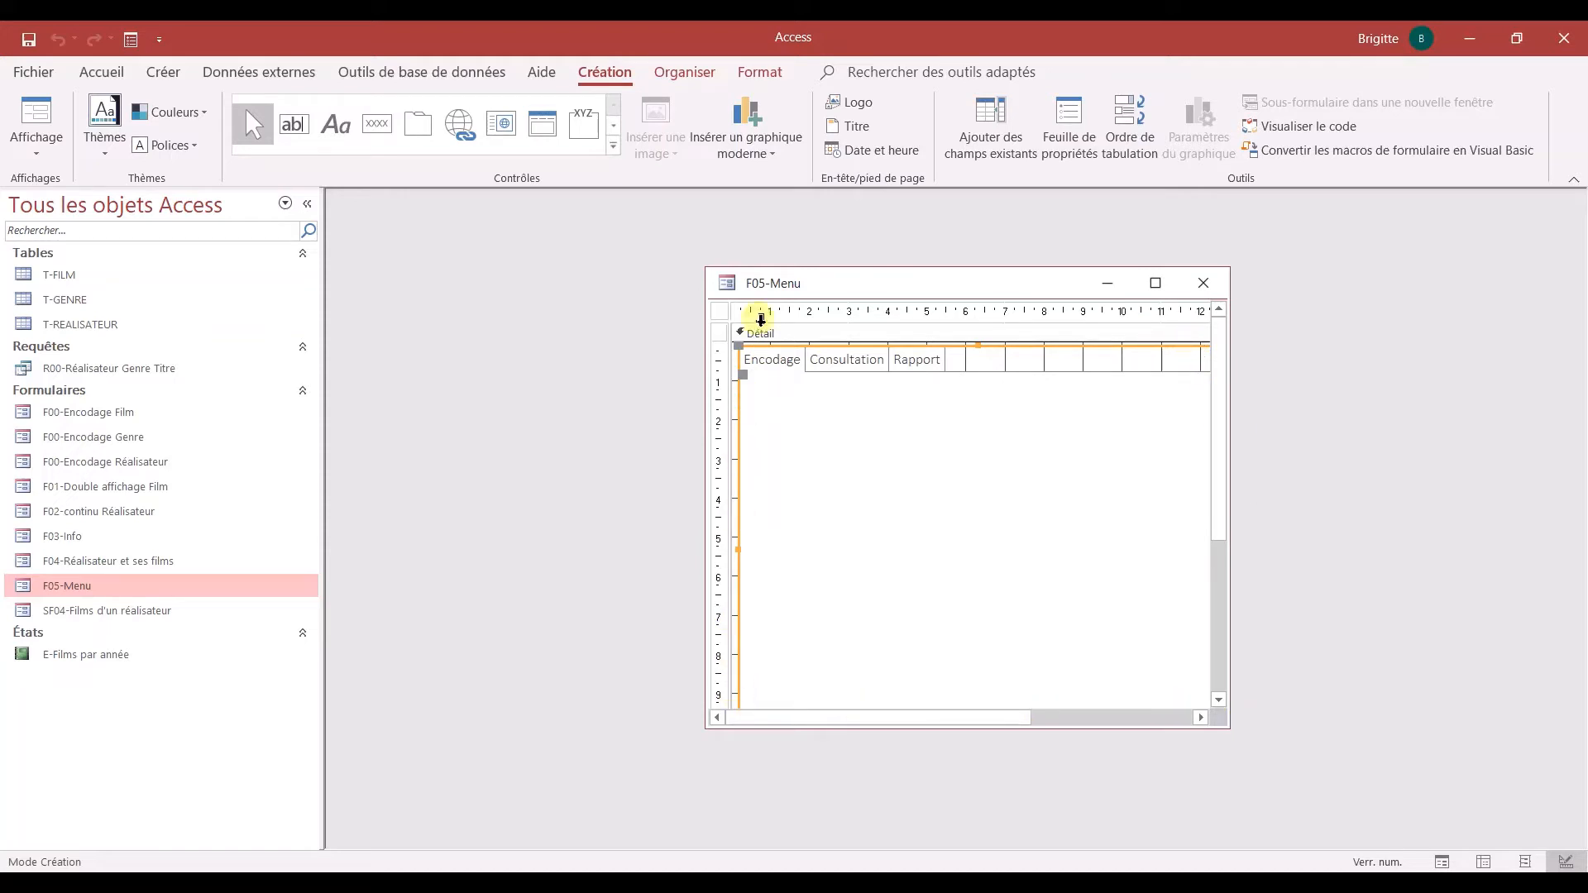
click(910, 474)
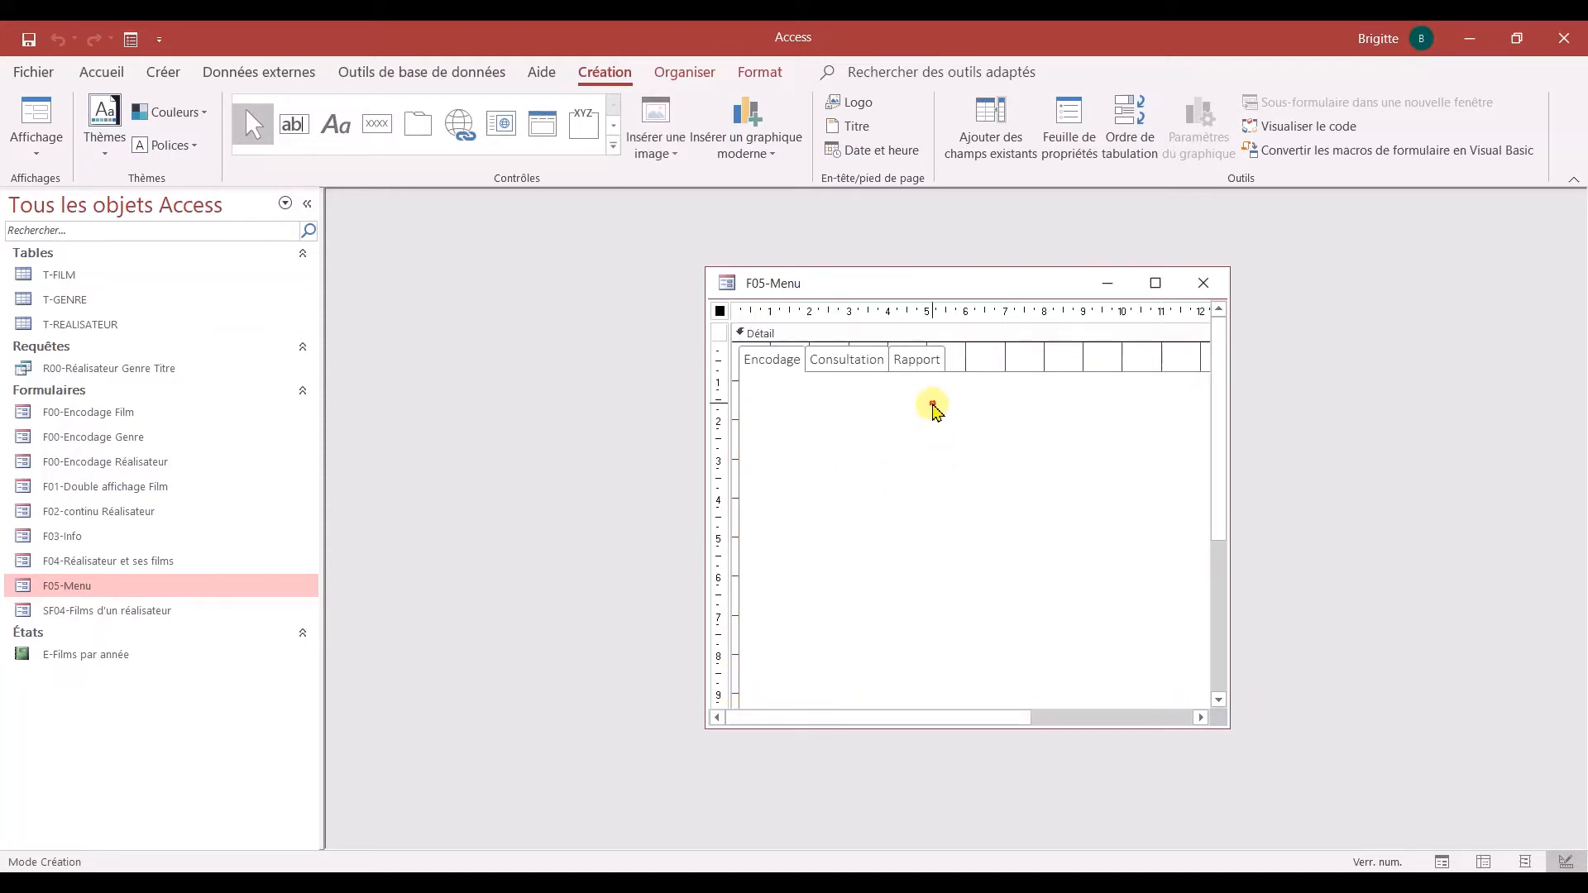
click(881, 367)
click(860, 369)
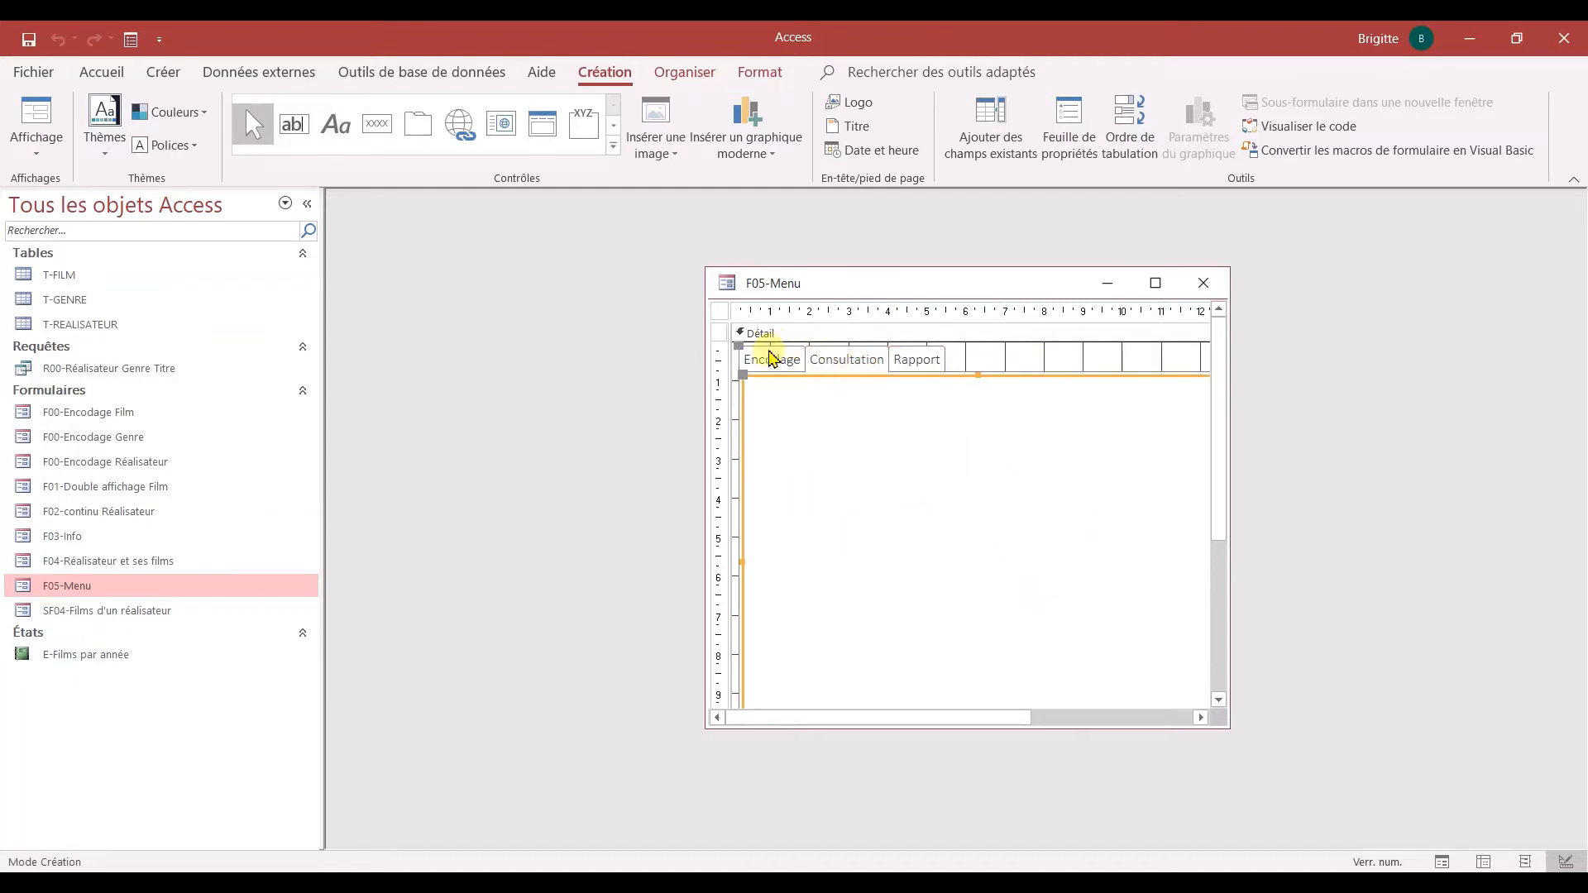
click(741, 363)
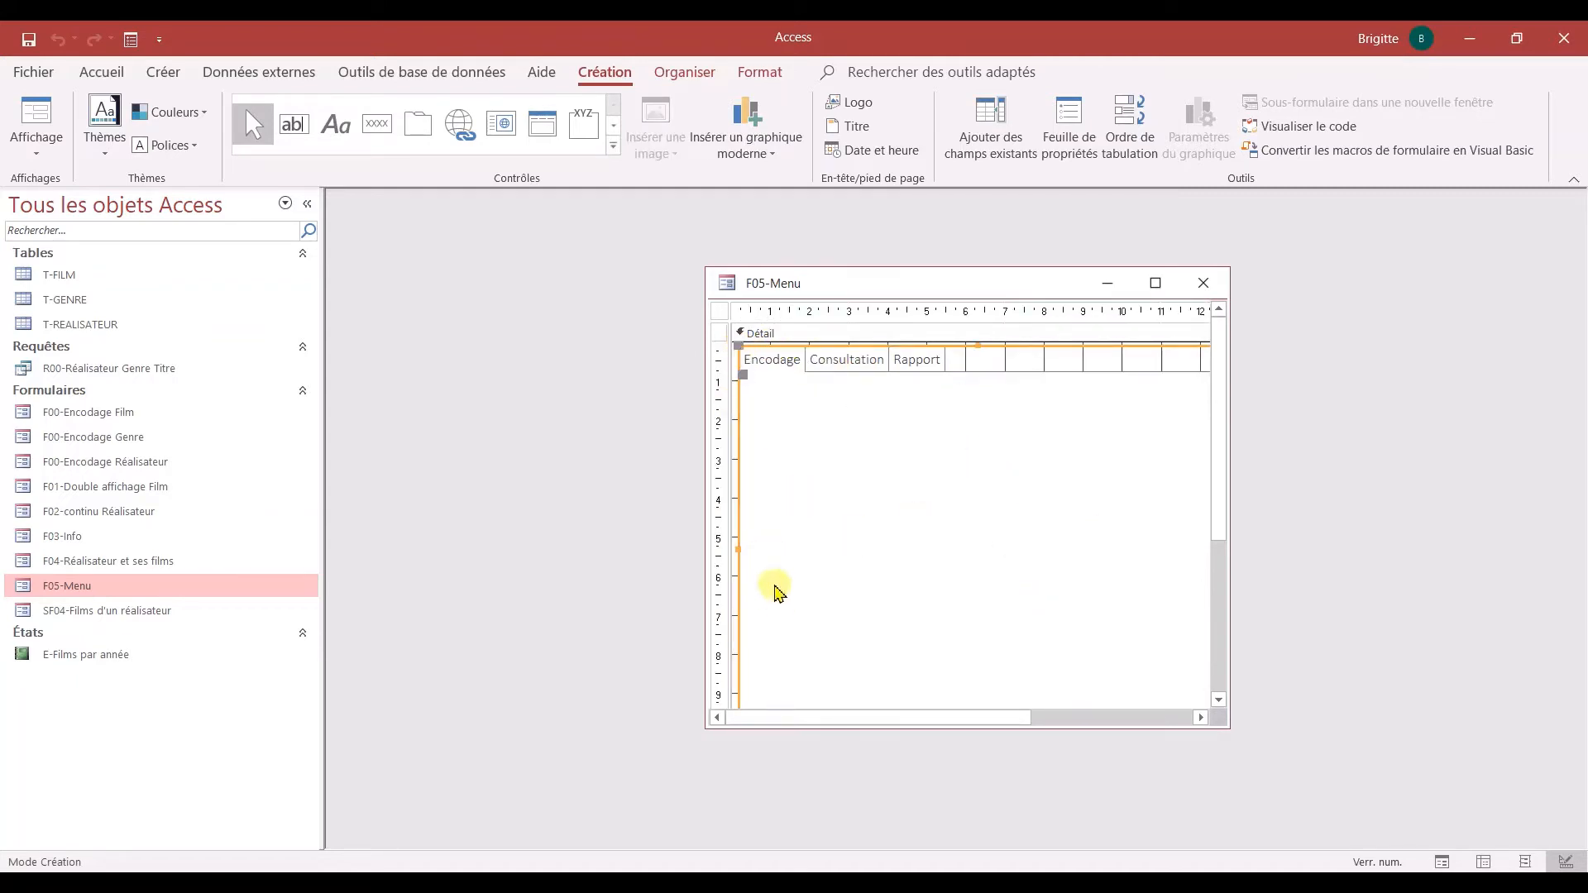
click(1070, 122)
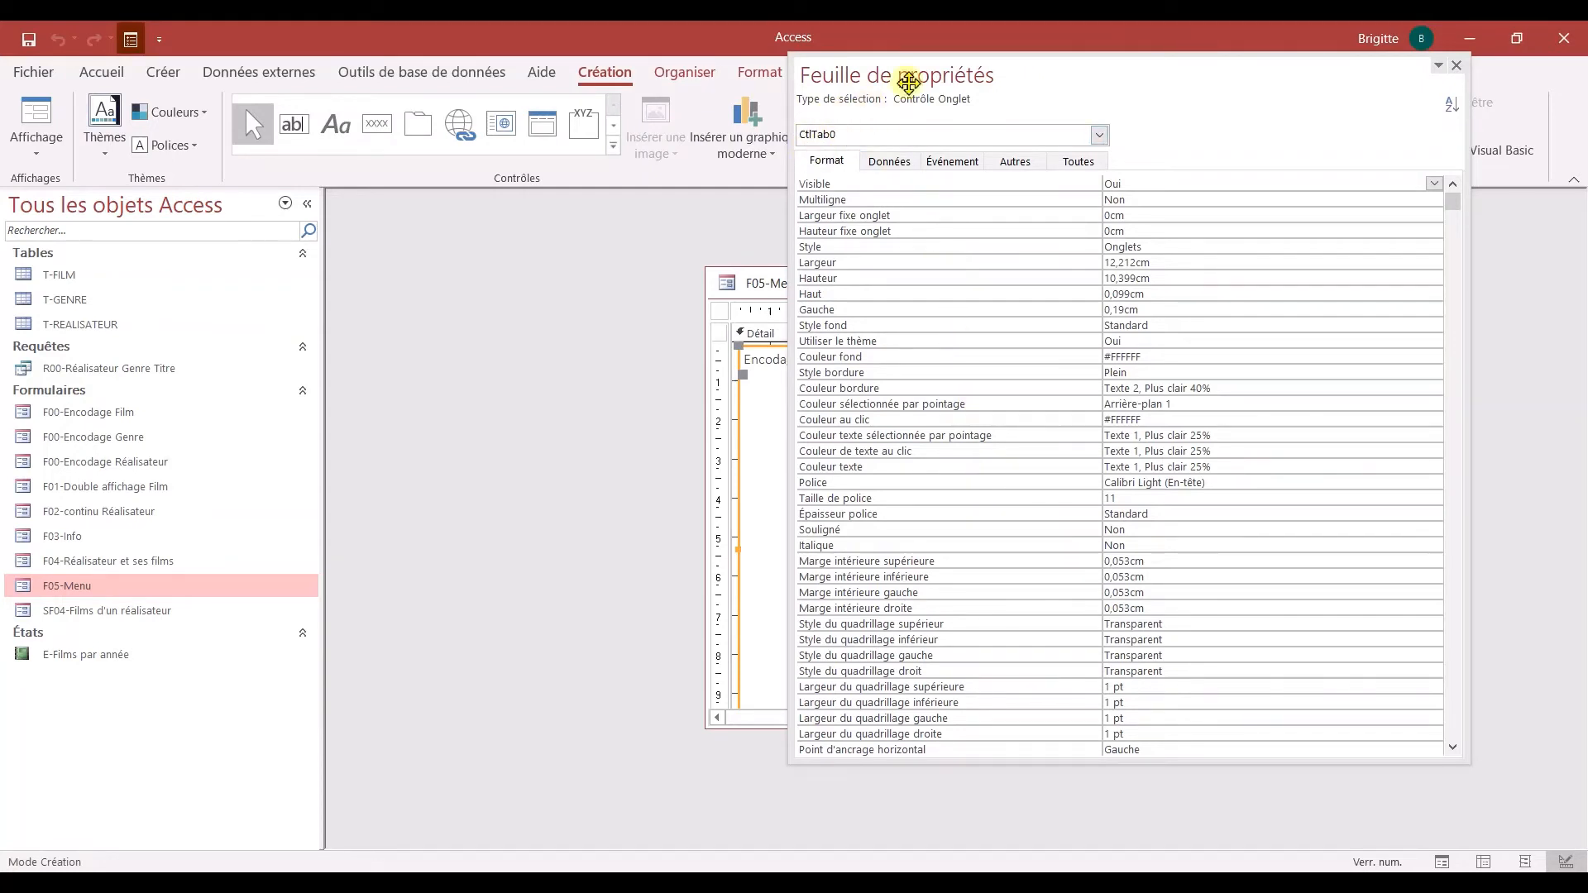
Step: Rearrange the property sheet and the F05-Menu window so that the form's three page tabs can be seen
drag(909, 83, 944, 177)
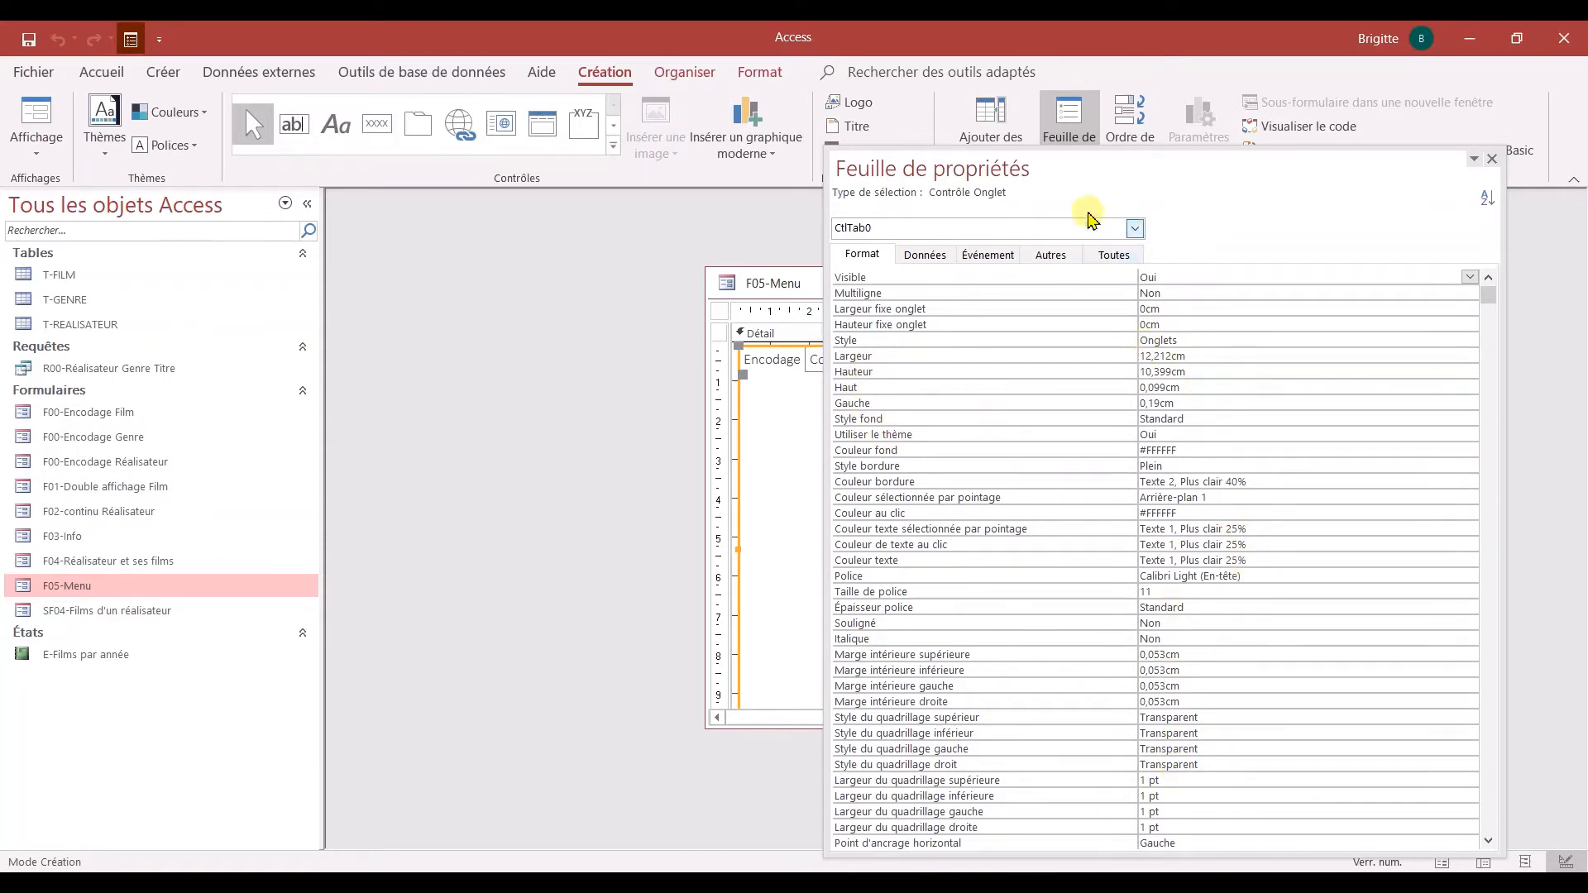
drag(1085, 182, 1081, 99)
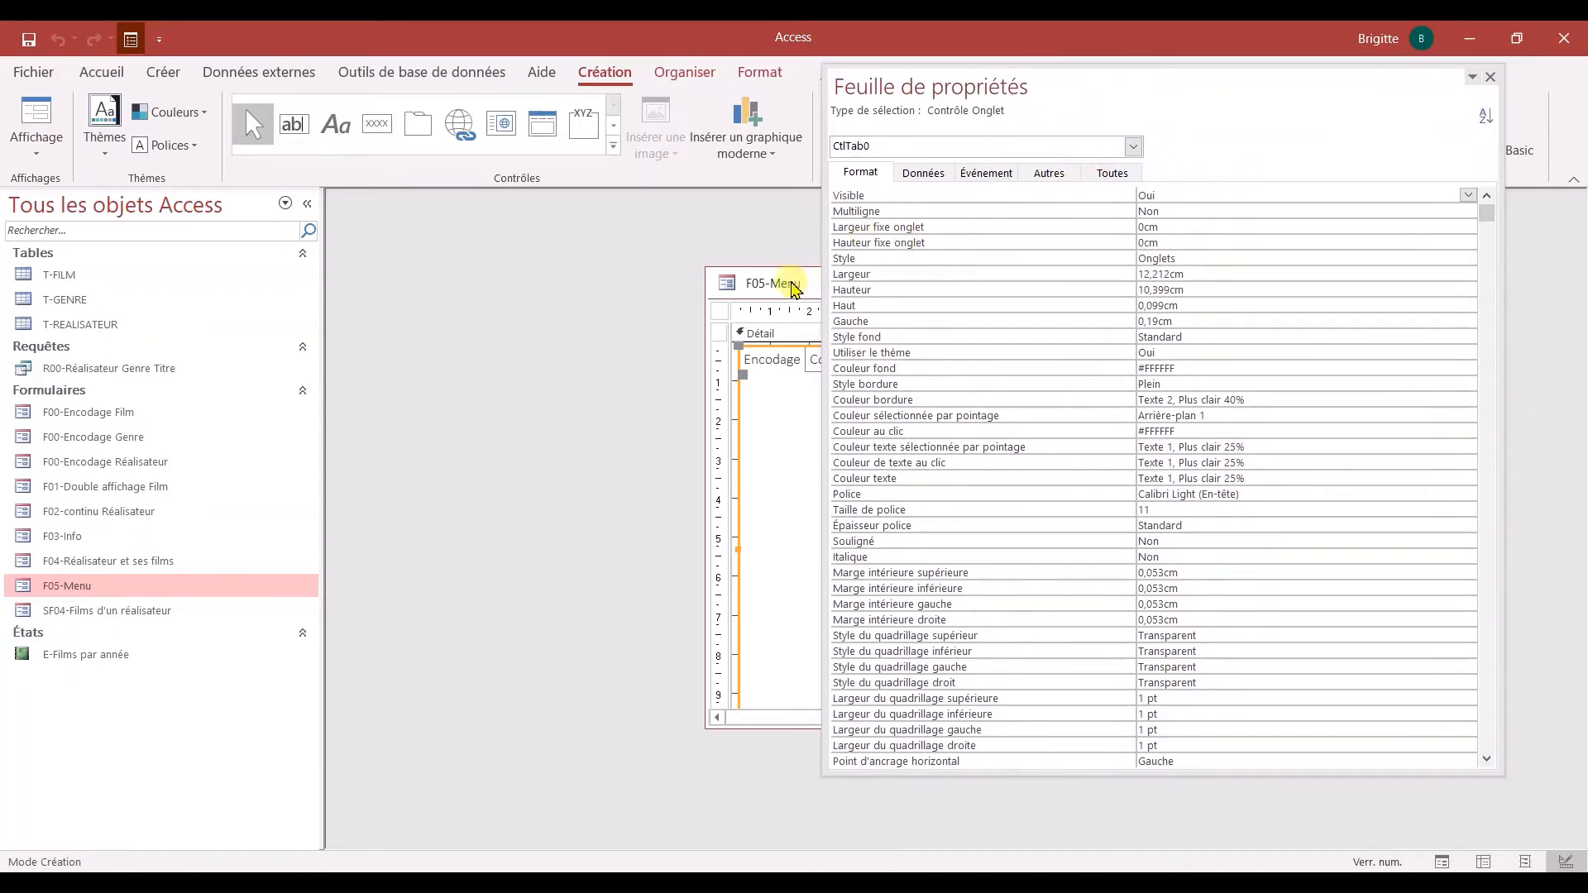
drag(760, 284, 463, 262)
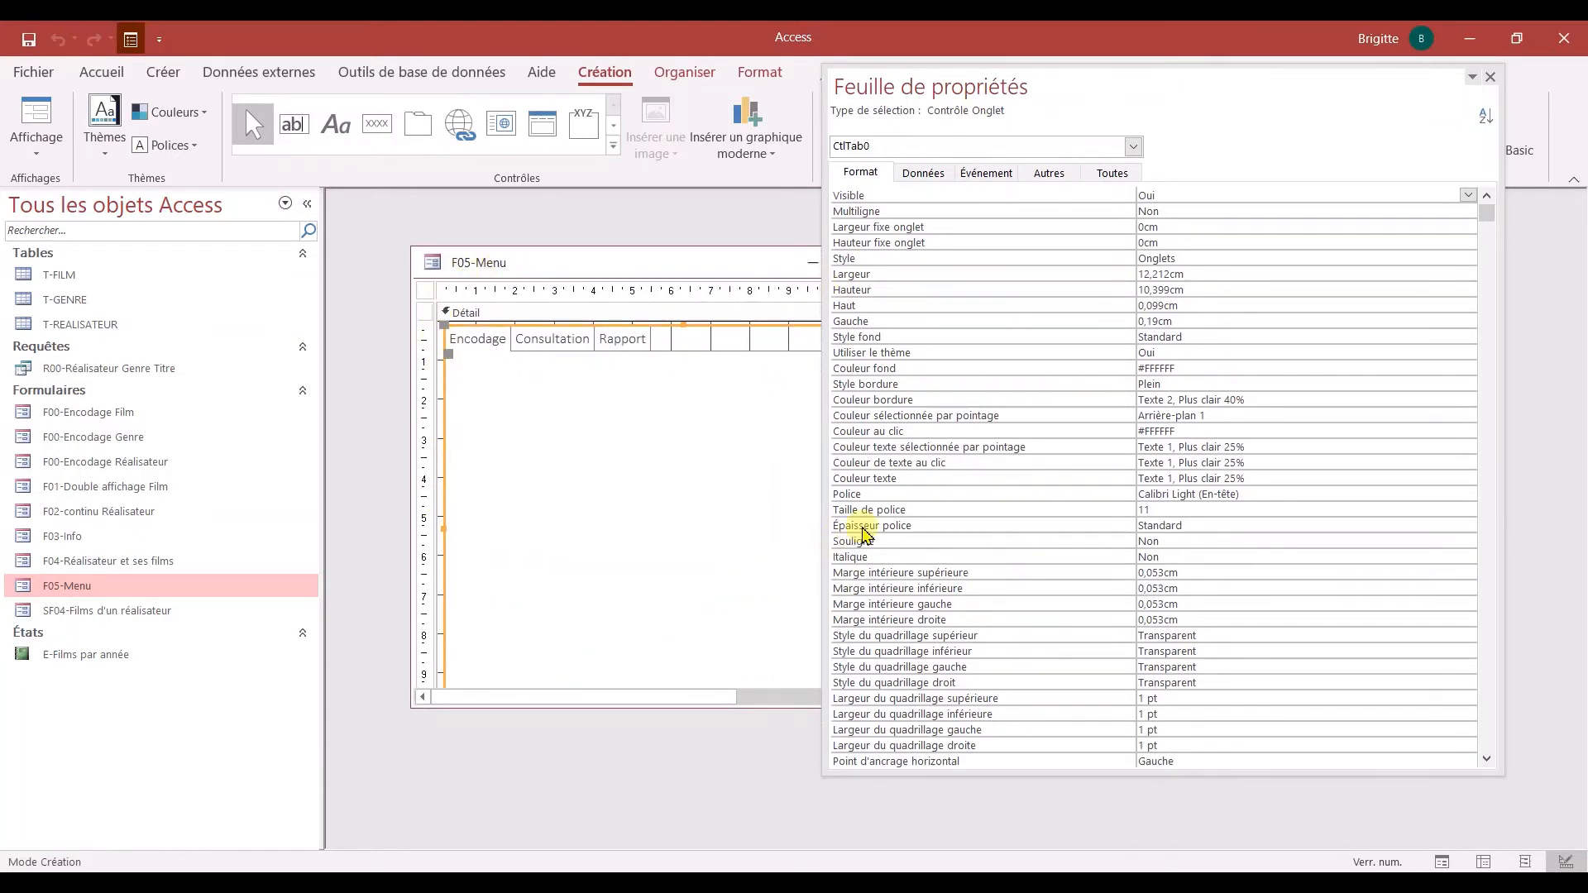
Step: Set the tab control's Couleur au clic to the standard dark blue #1F497D
click(950, 431)
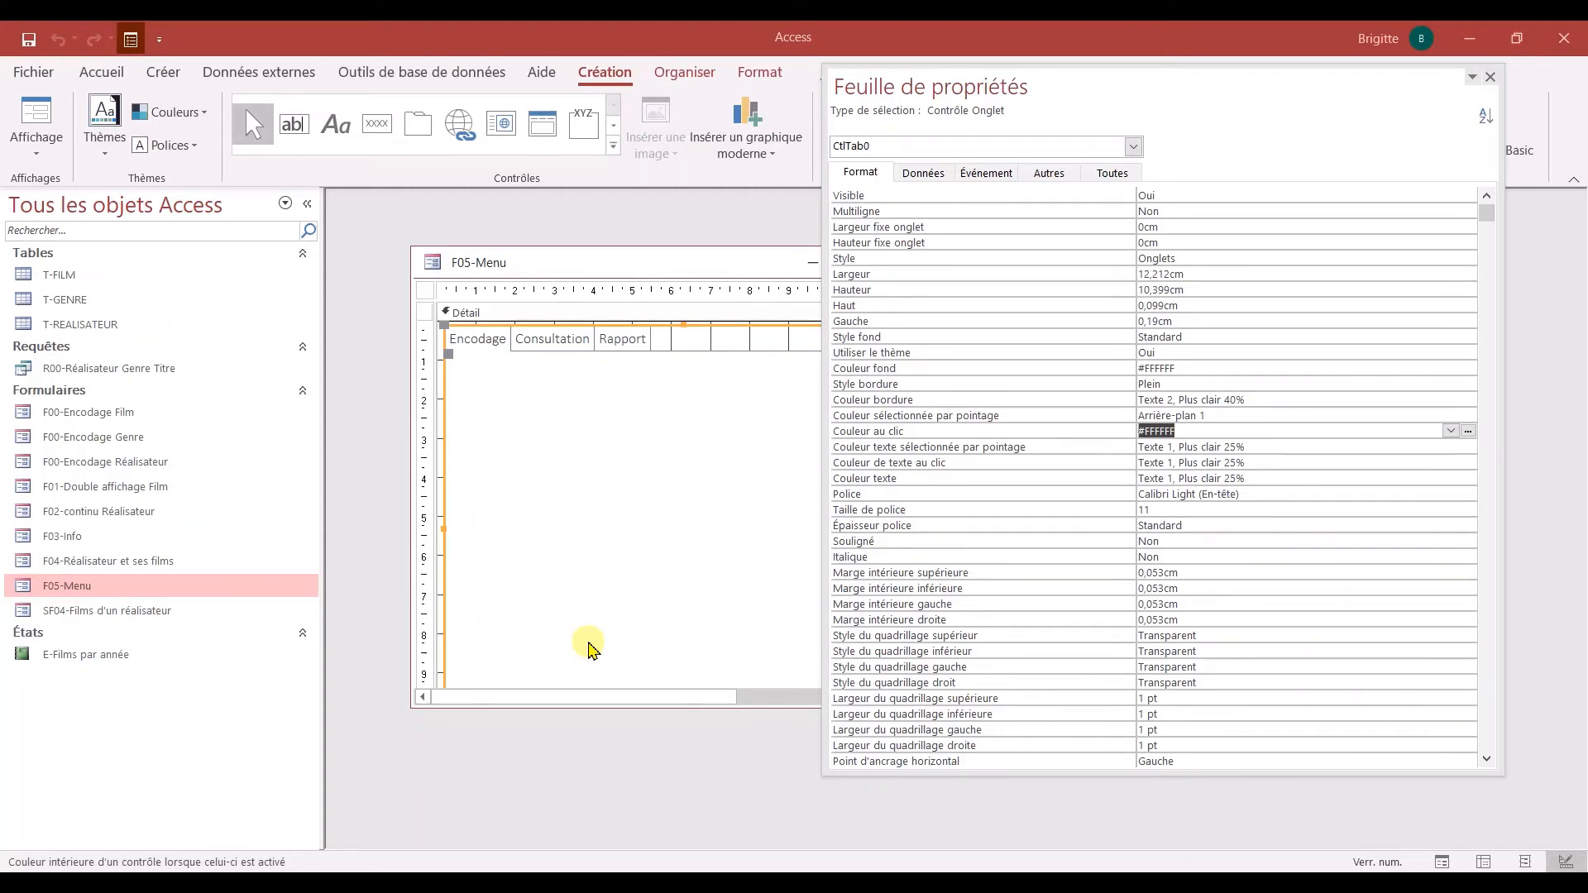
click(1469, 430)
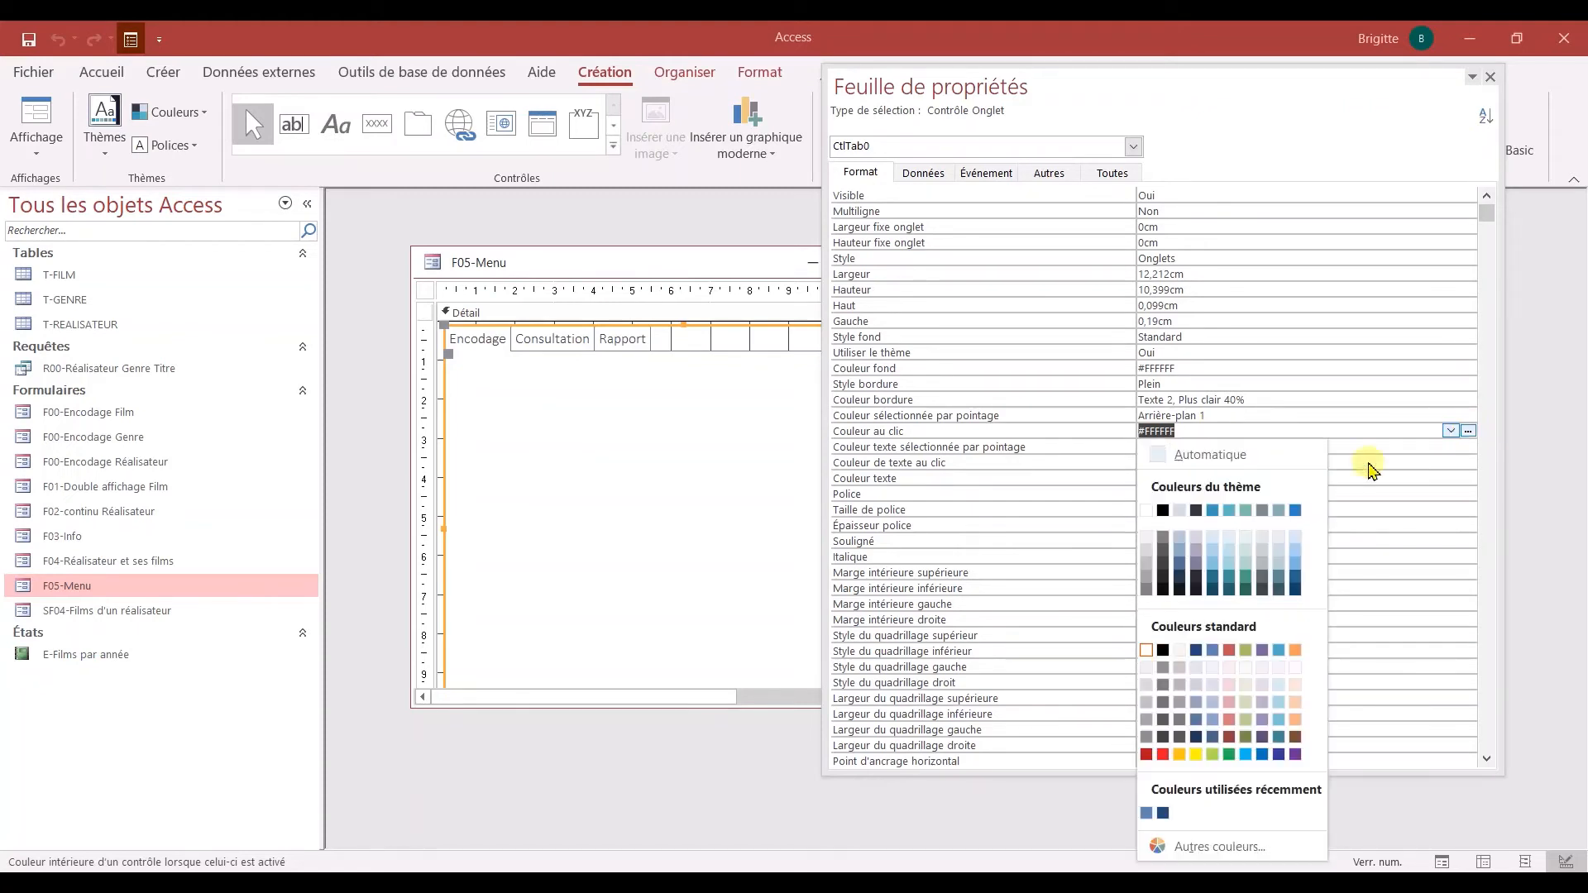
click(1198, 652)
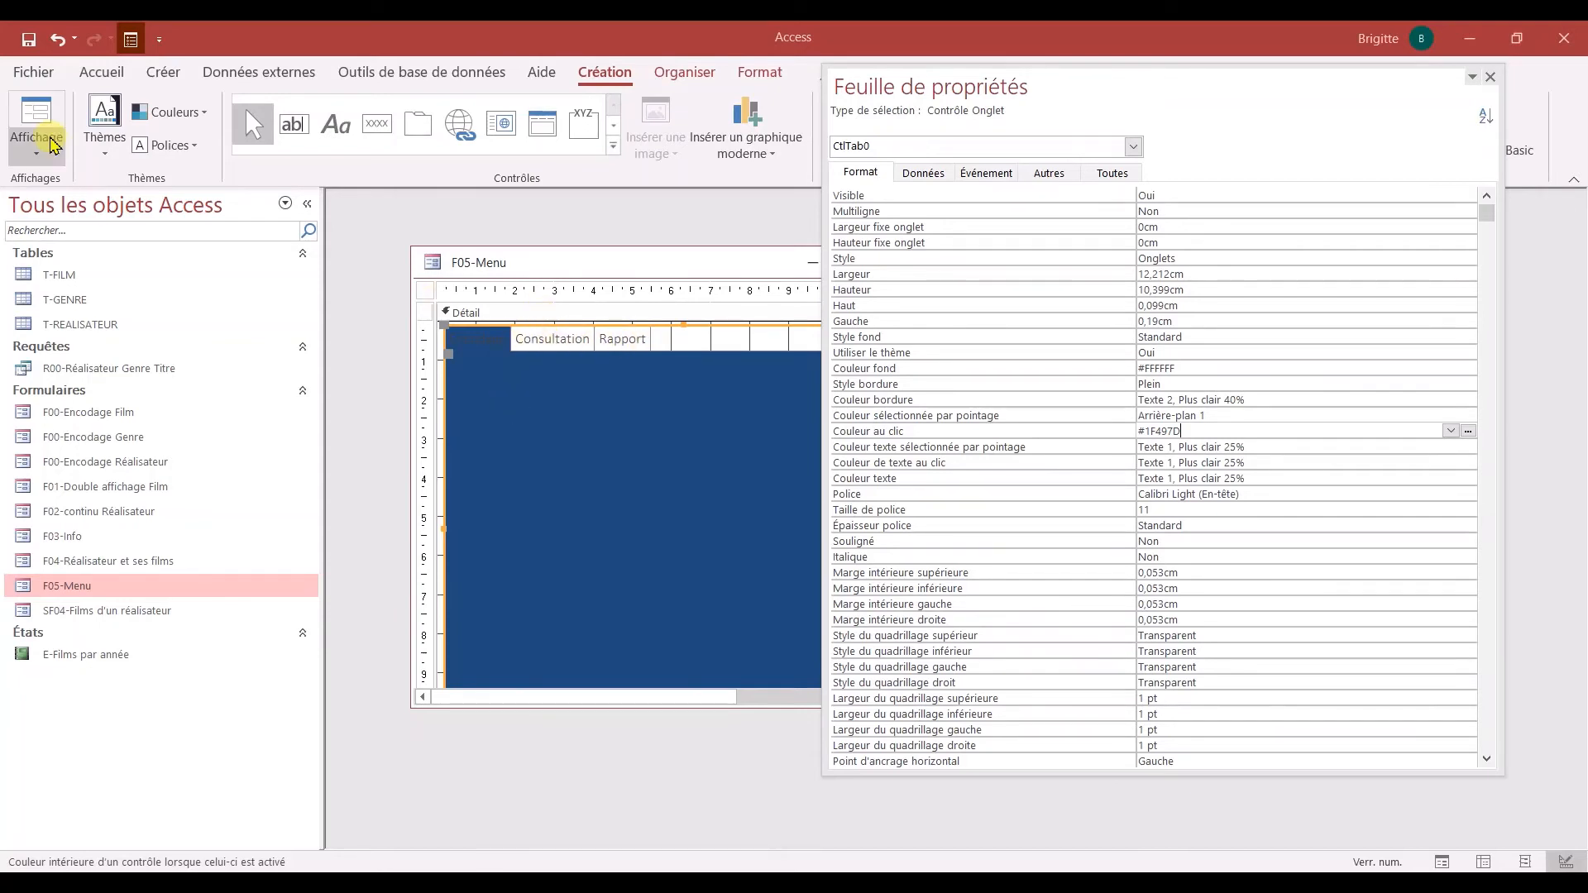
Step: Check the active tab colour in form view on the Encodage, Consultation and Rapport pages
click(36, 112)
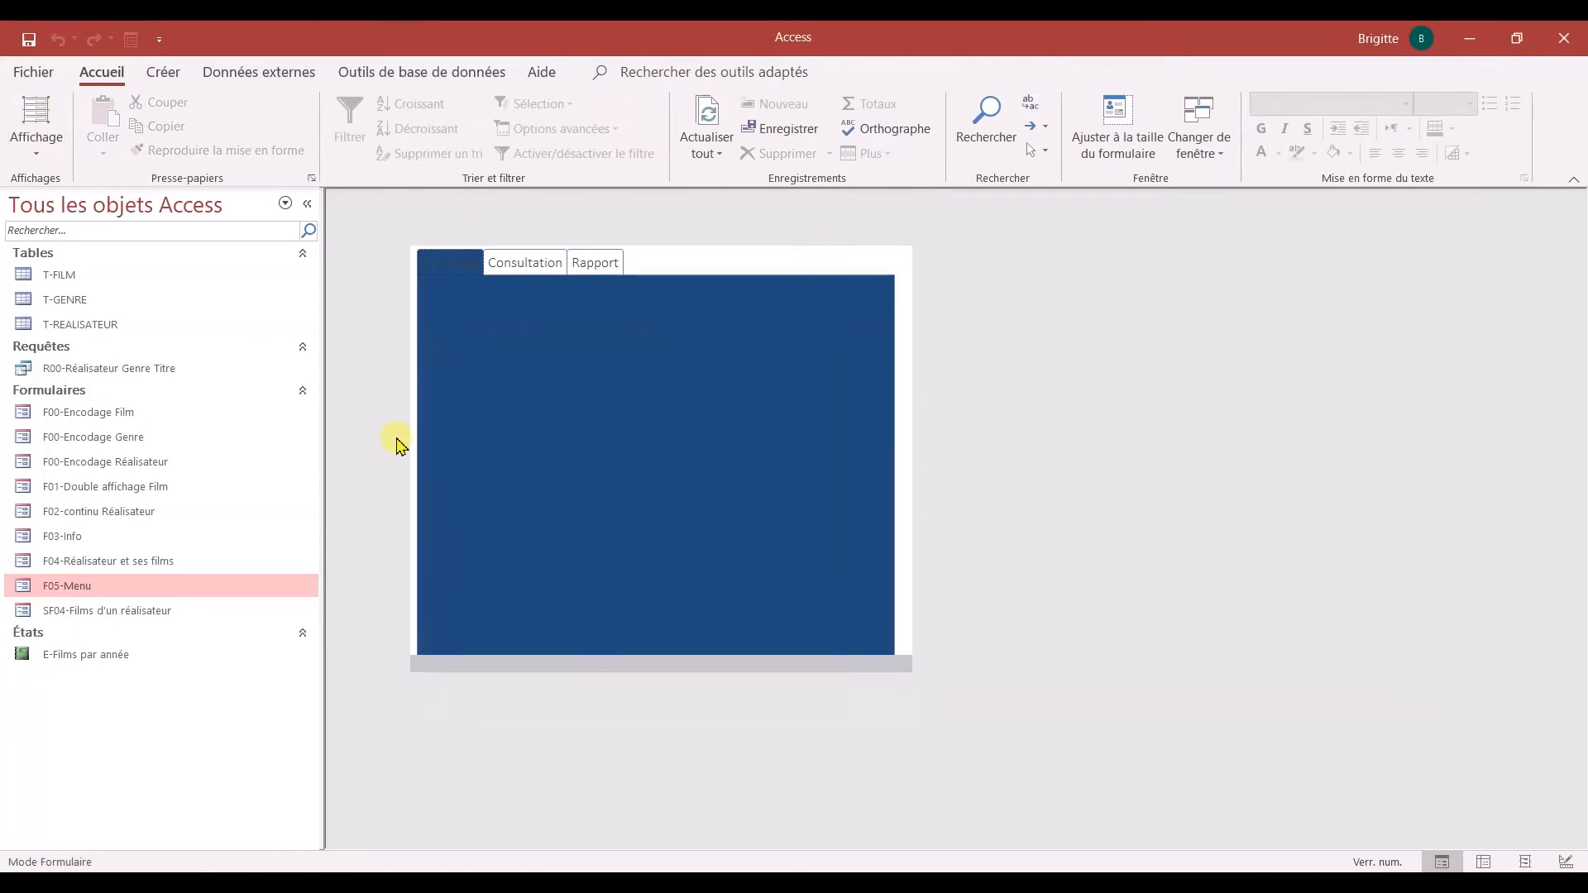
click(525, 261)
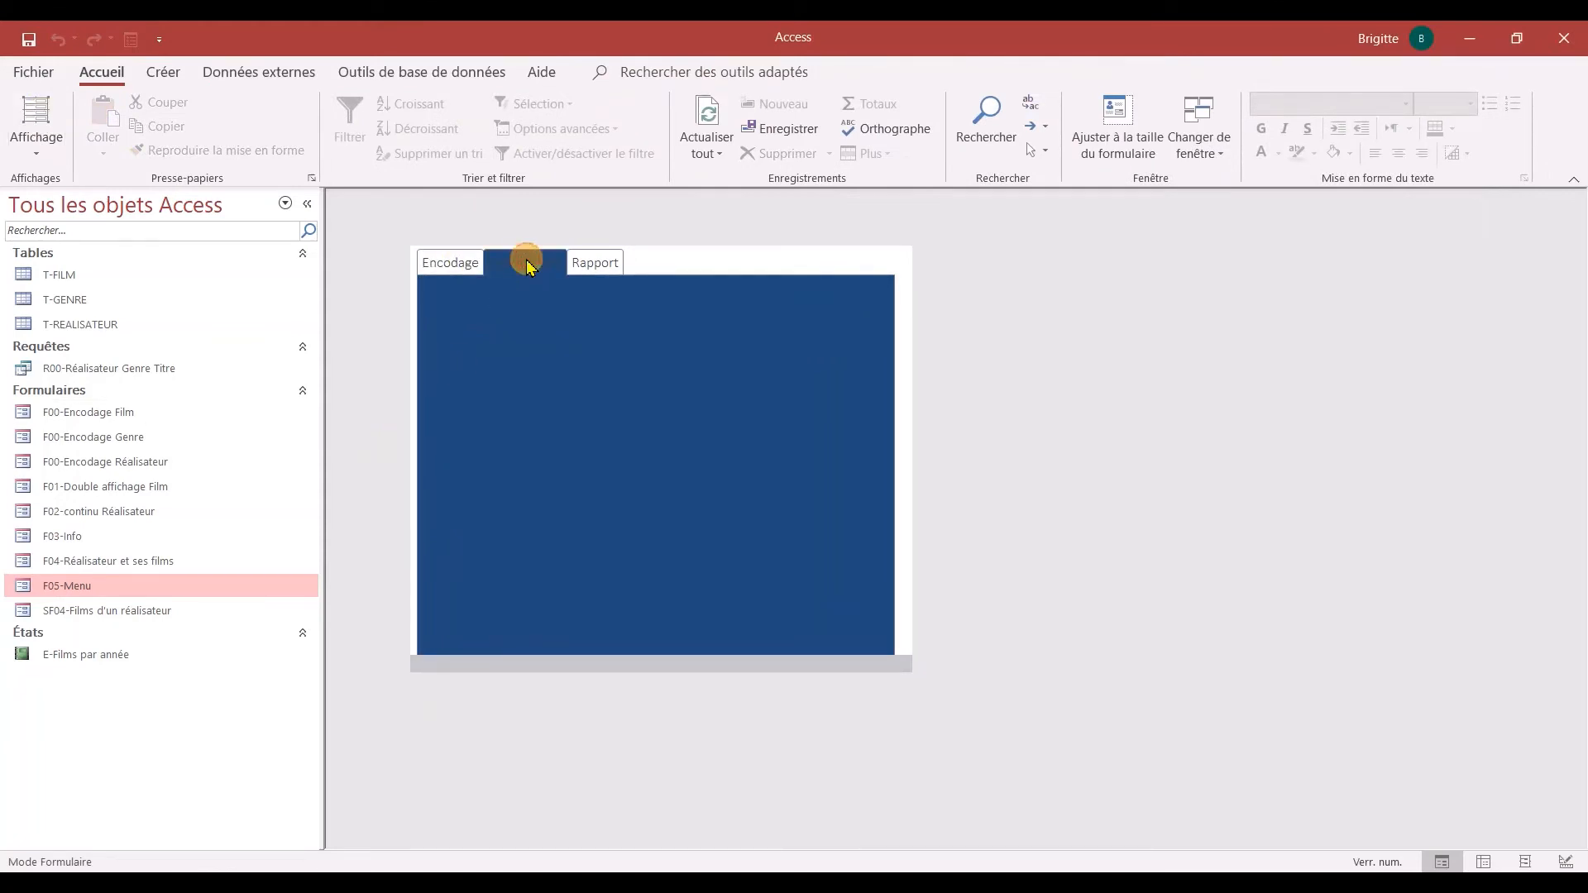
click(587, 261)
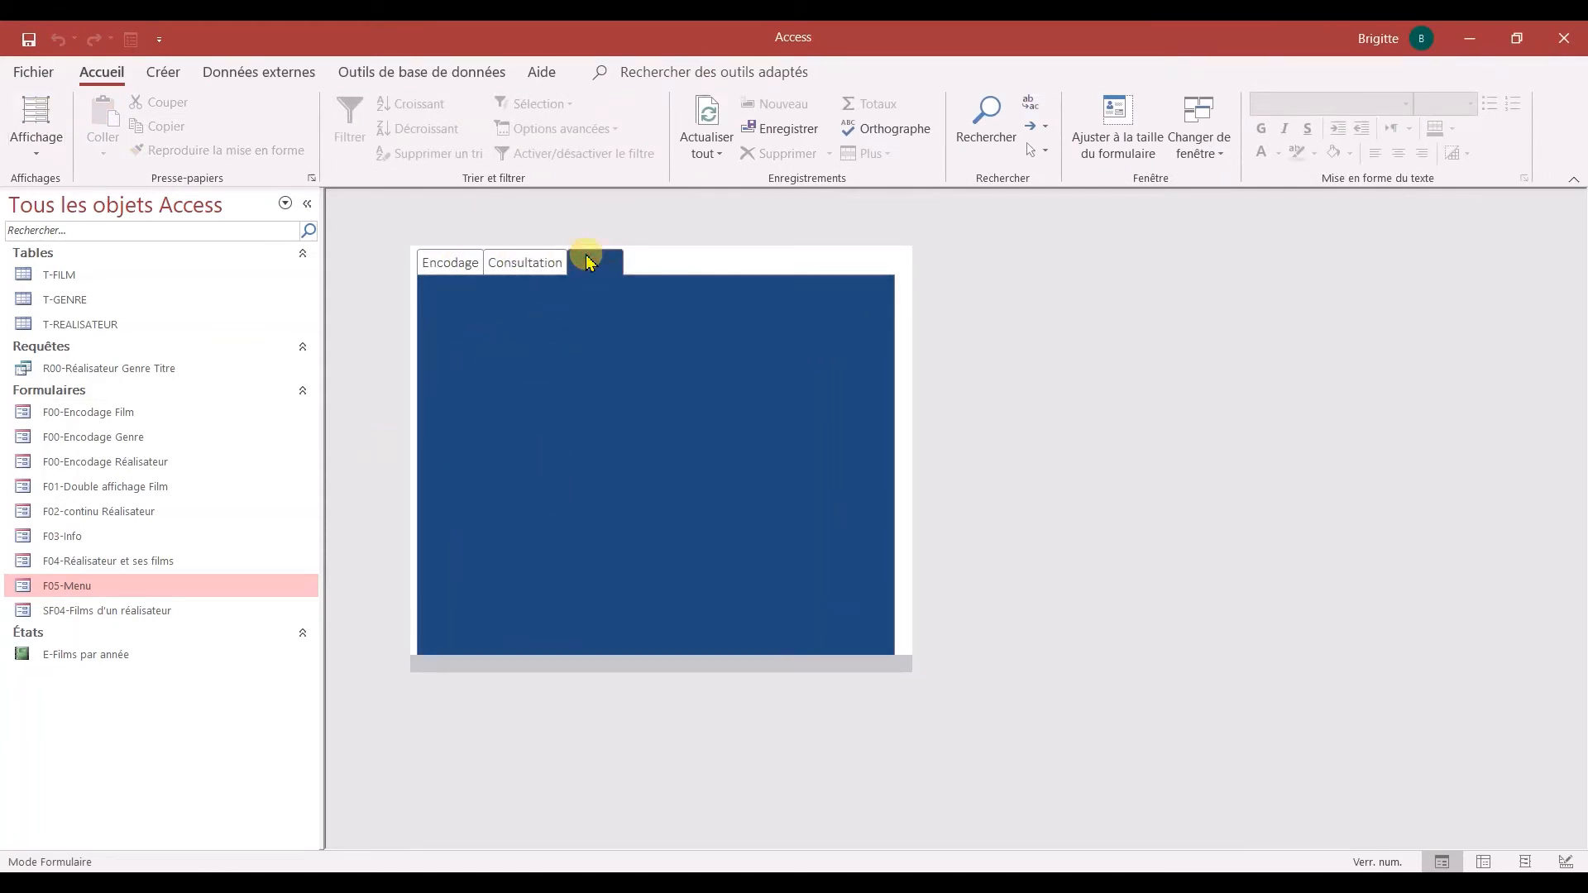
click(526, 260)
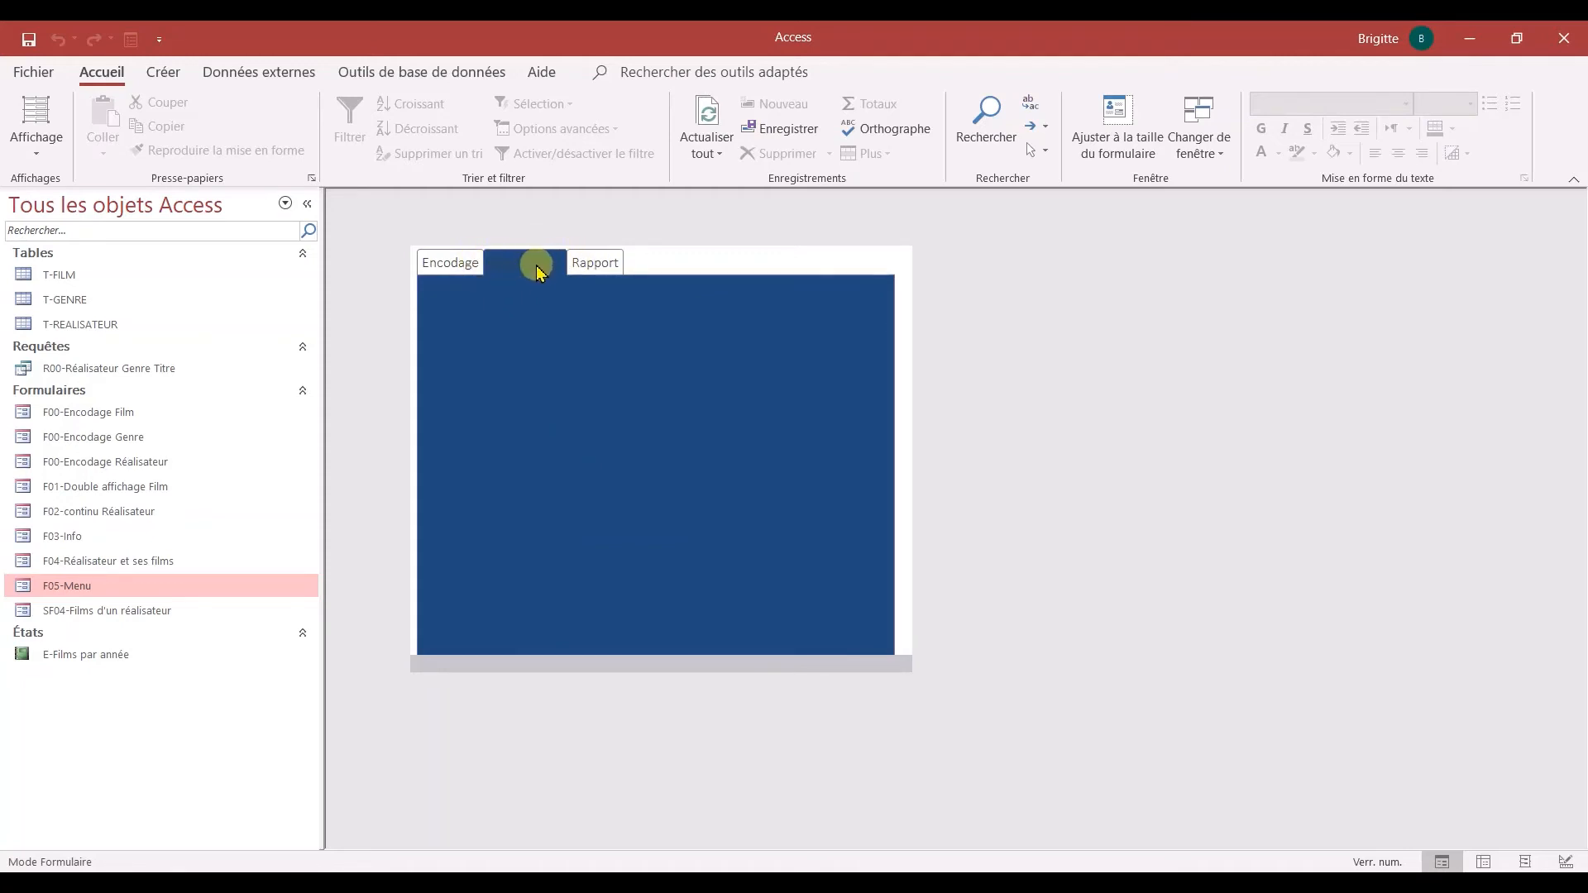
click(445, 266)
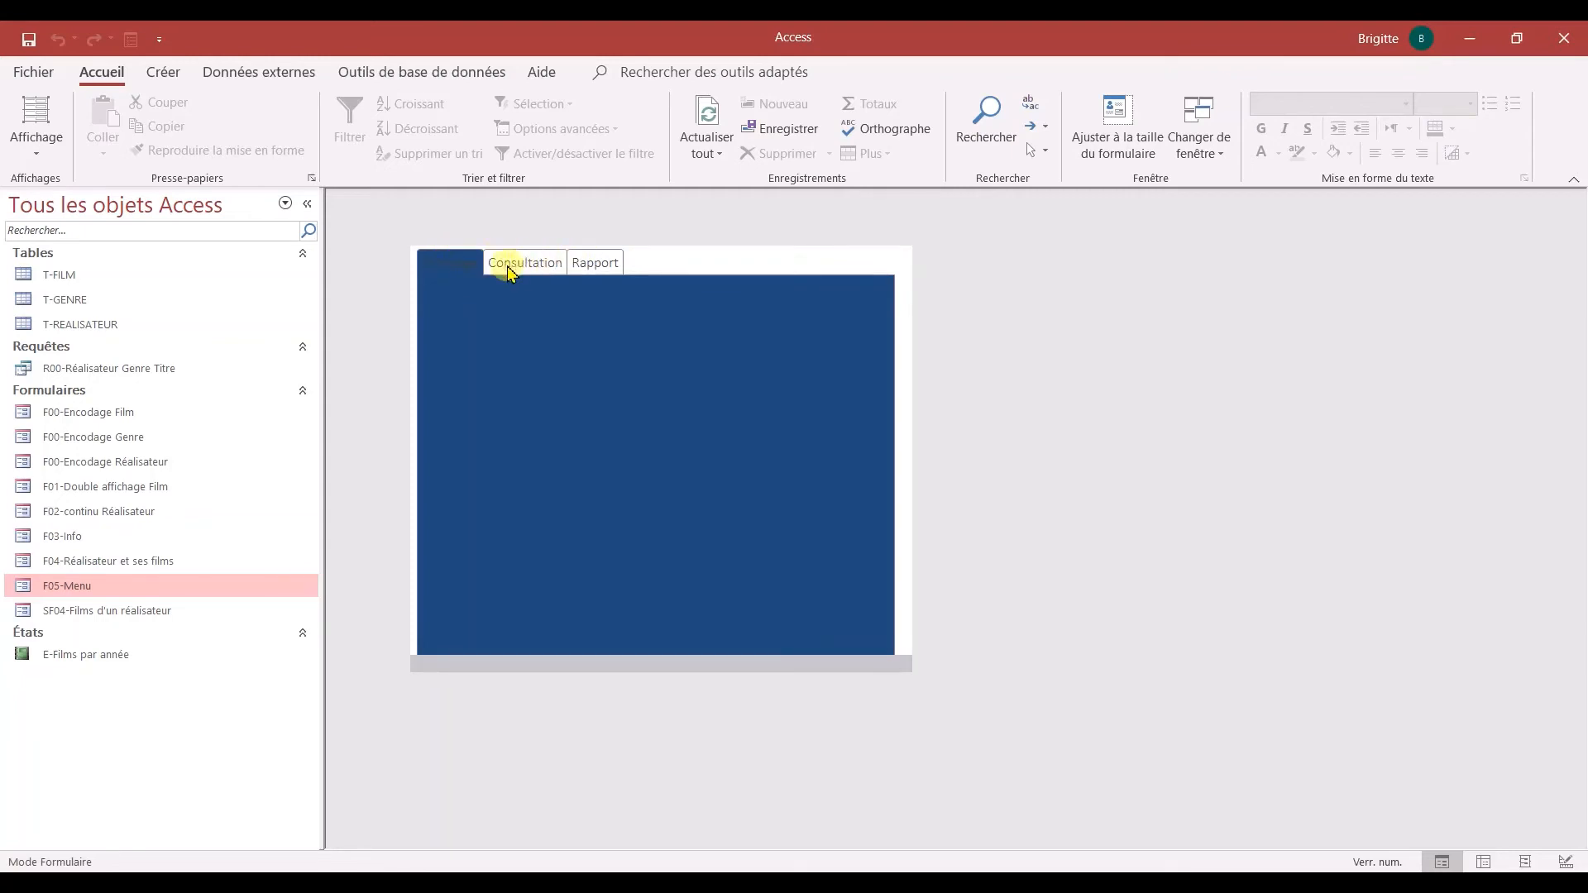
Step: Return F05-Menu to design view and set the tab control's Couleur sélectionnée par pointage to the standard grey-blue #8EA3BD
click(38, 149)
click(85, 339)
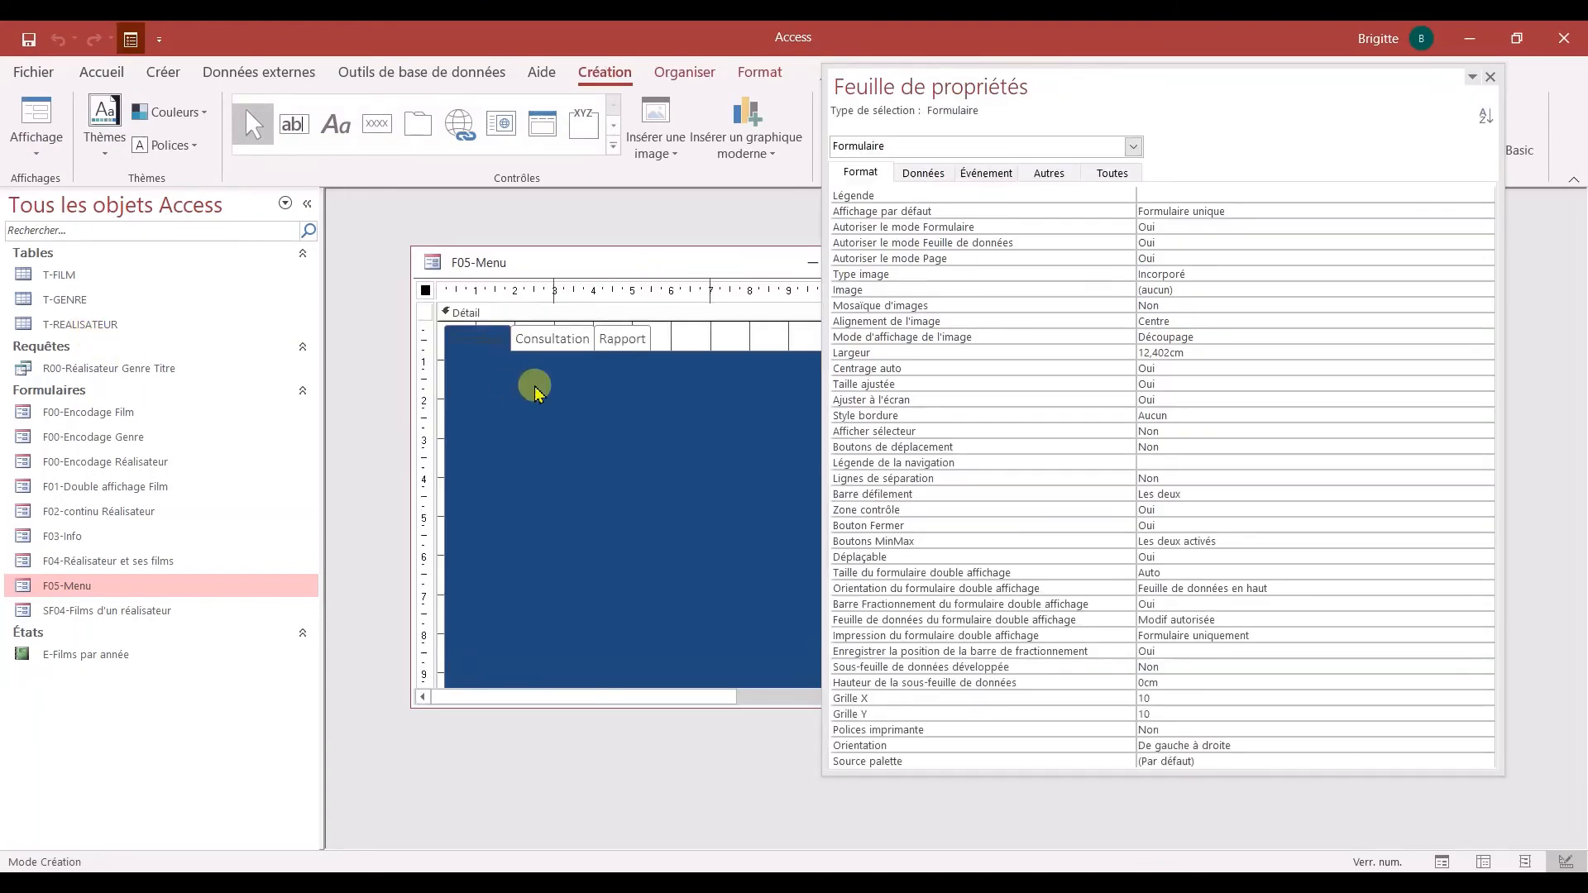
click(460, 322)
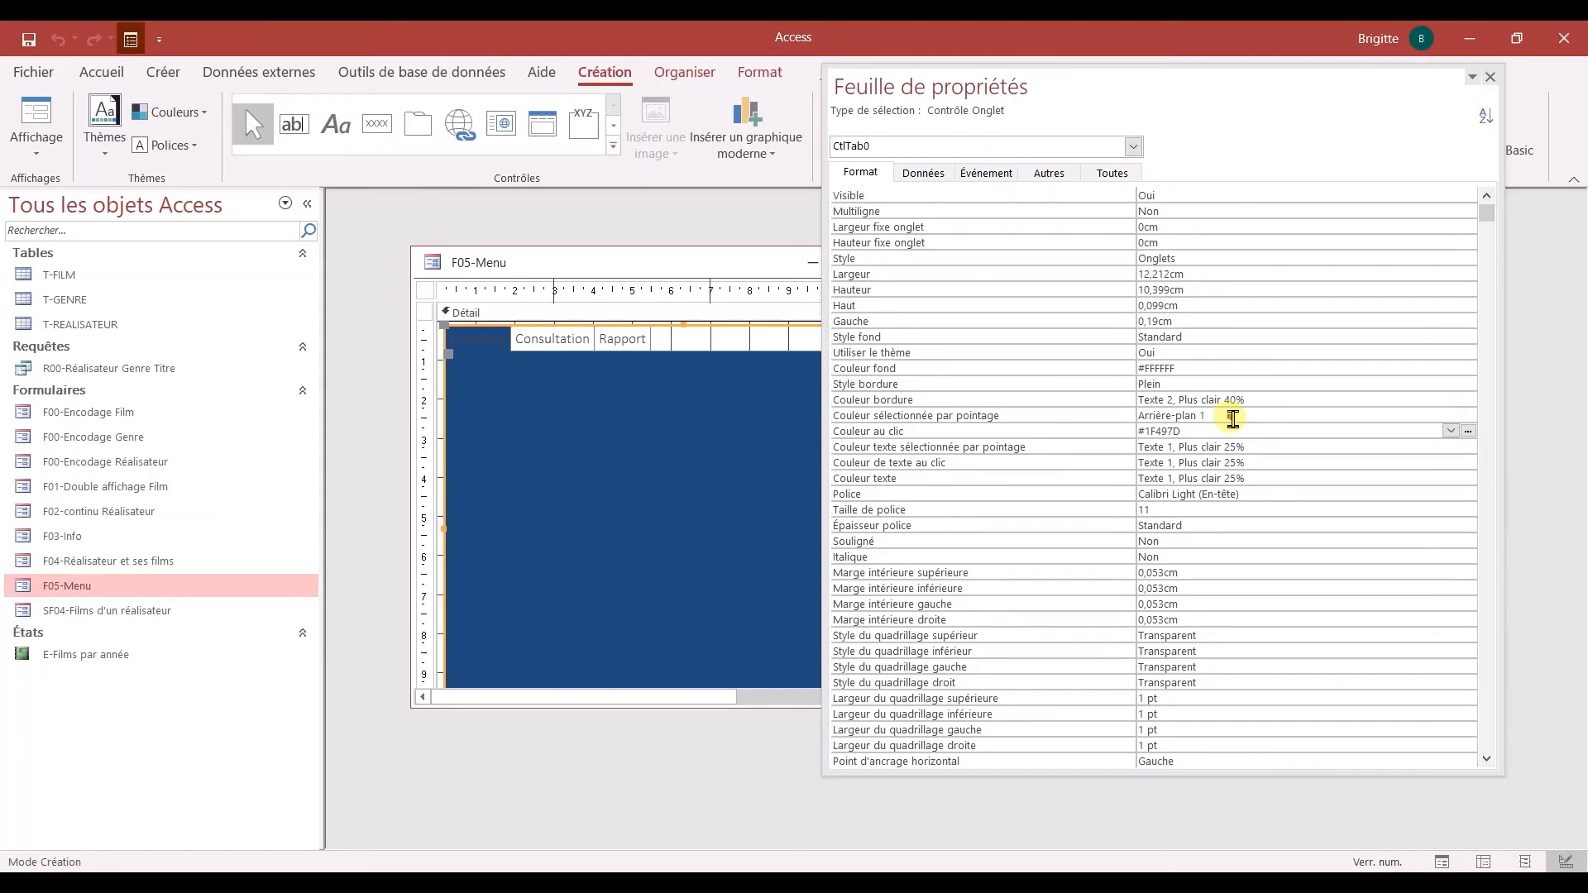
click(1232, 418)
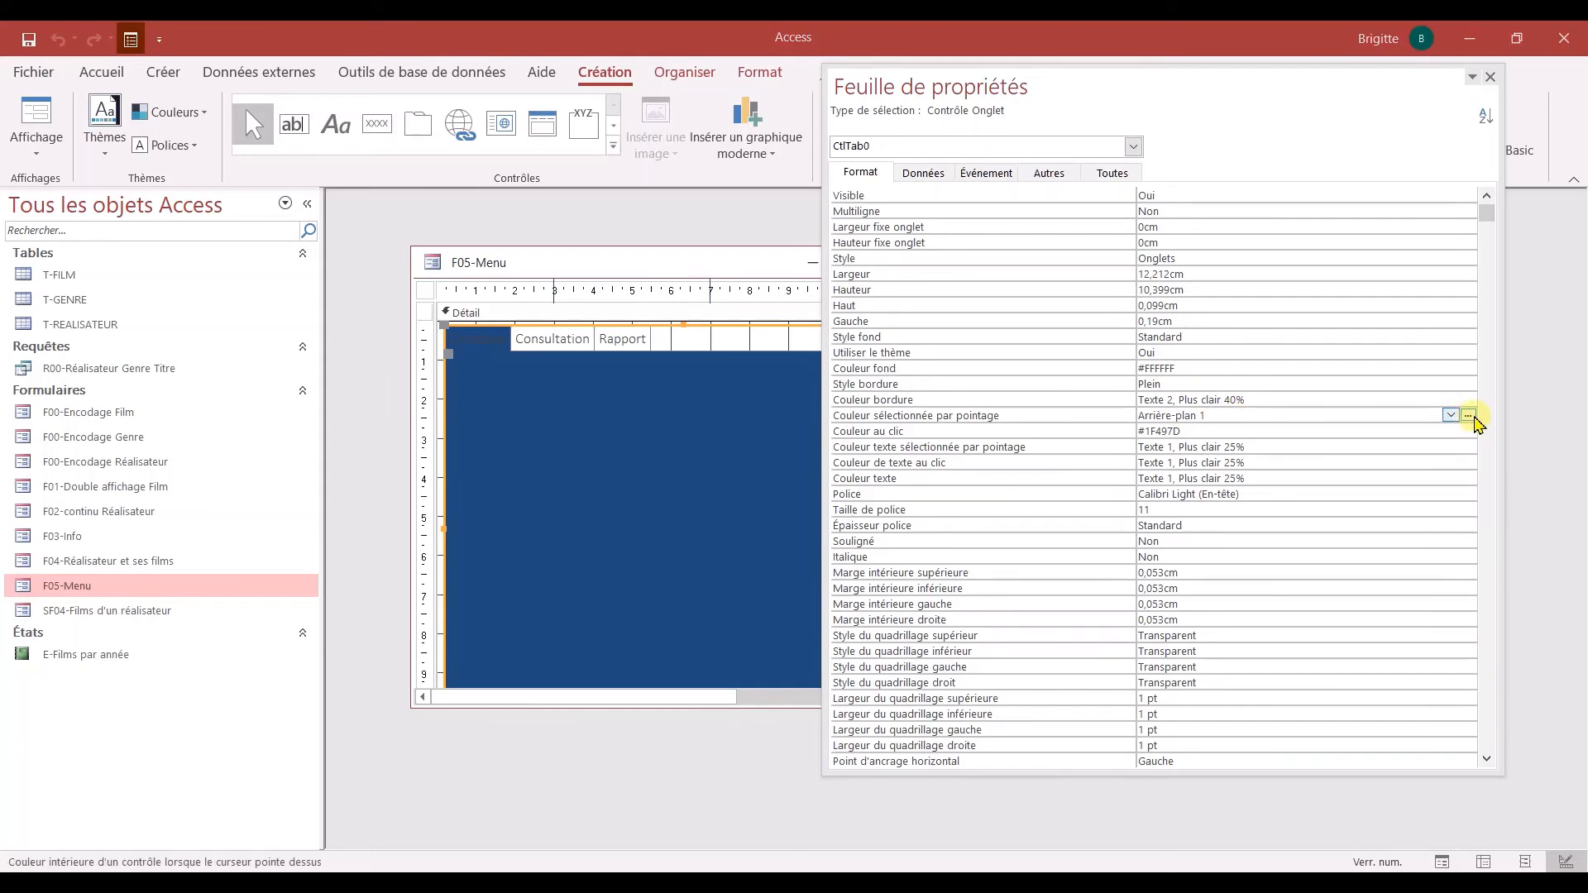
click(1468, 416)
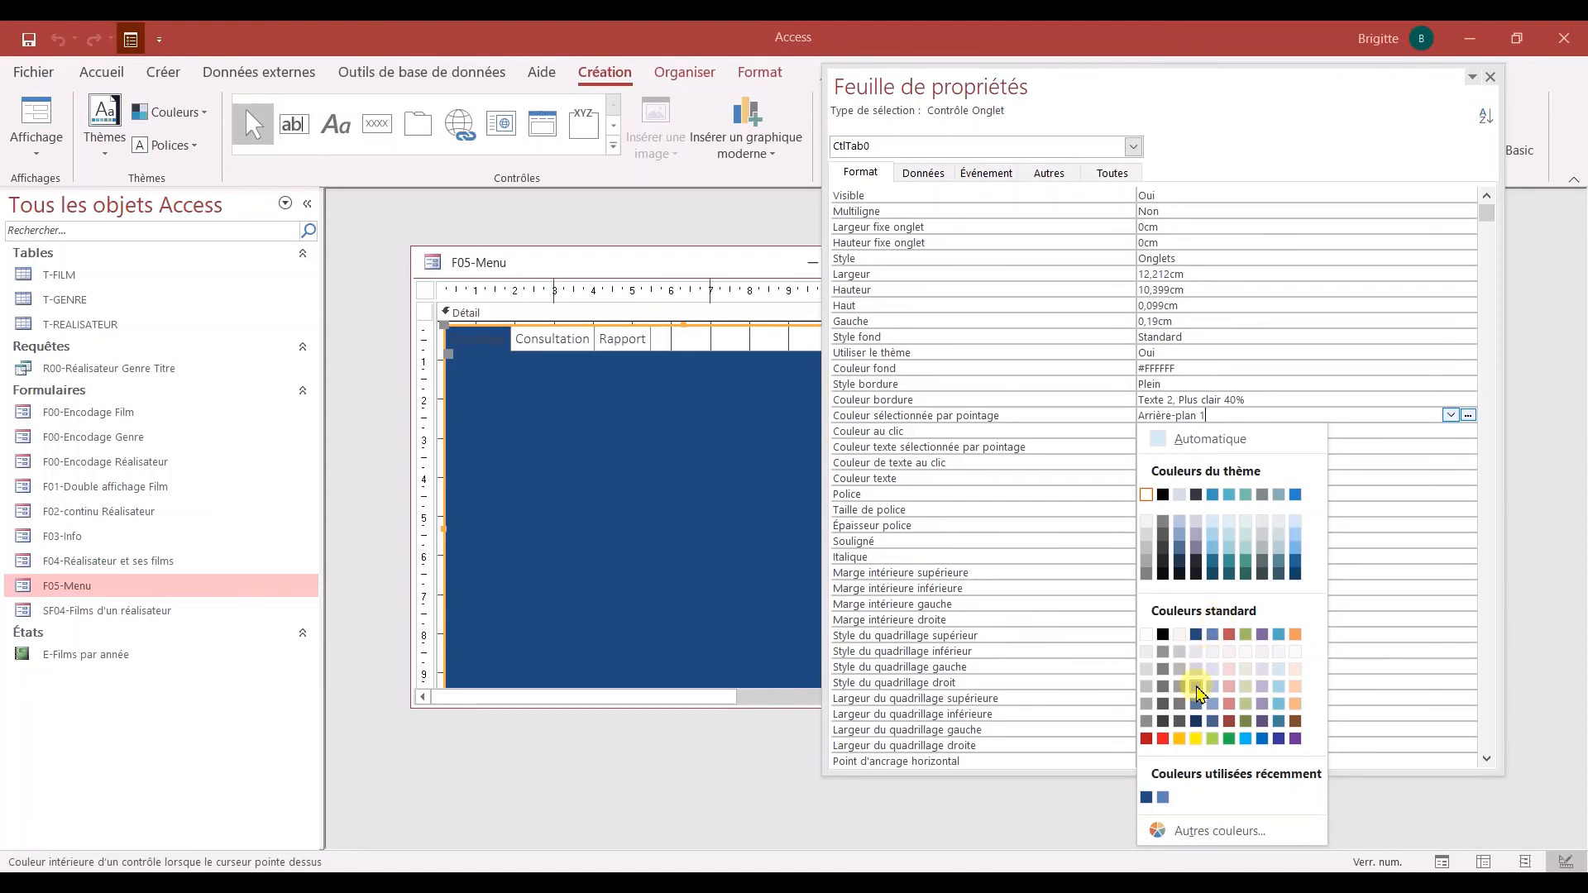
click(1195, 686)
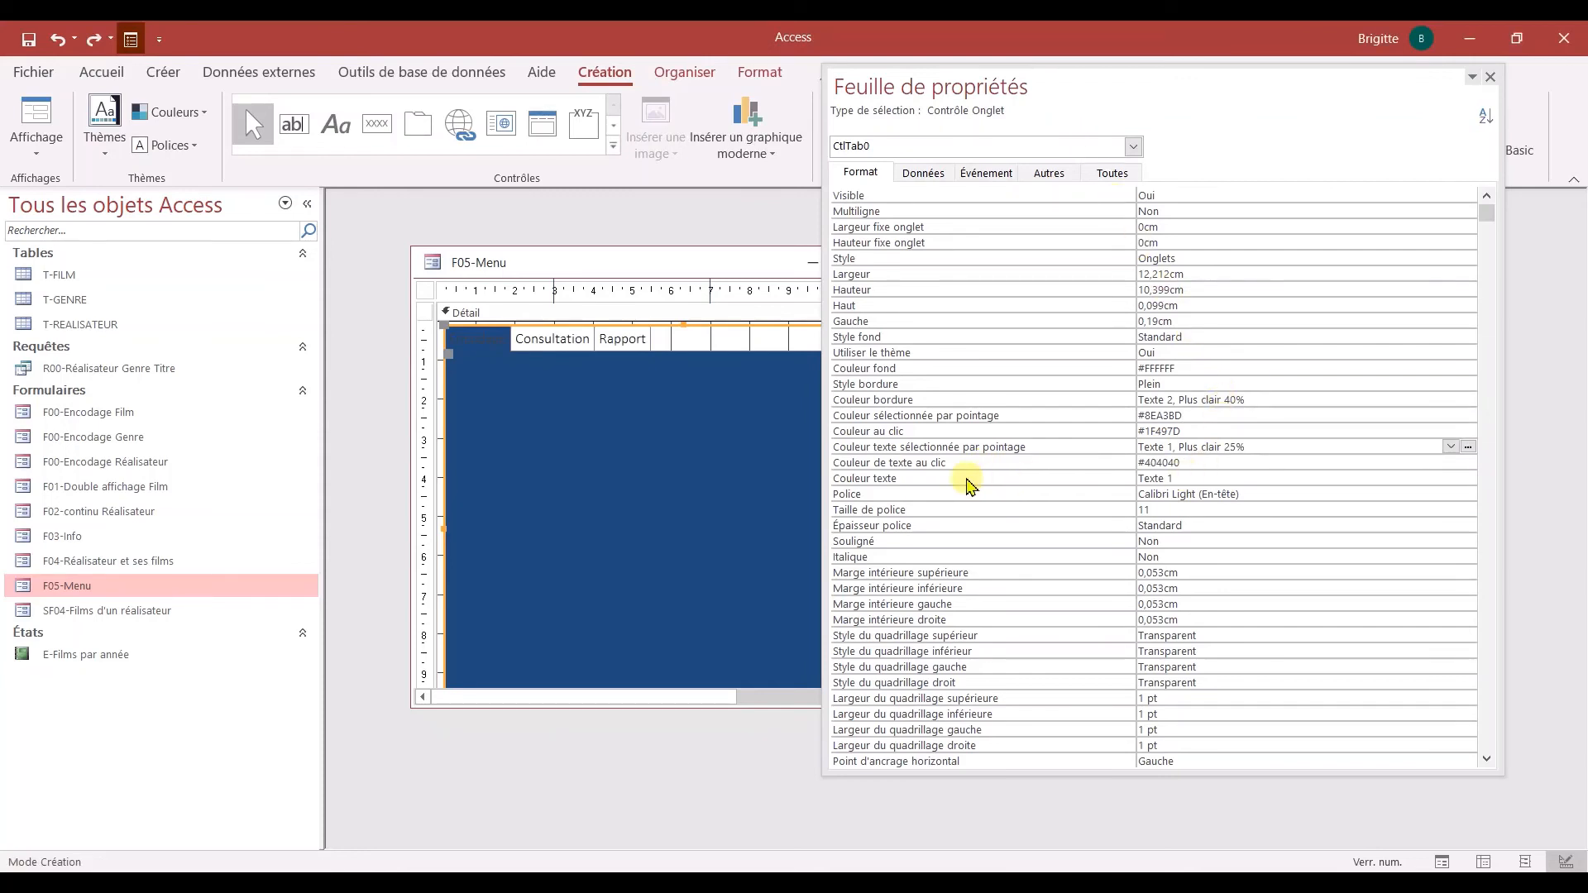
Step: Set the tab control's Couleur de texte au clic to the white theme colour Arrière-plan 1
click(1157, 463)
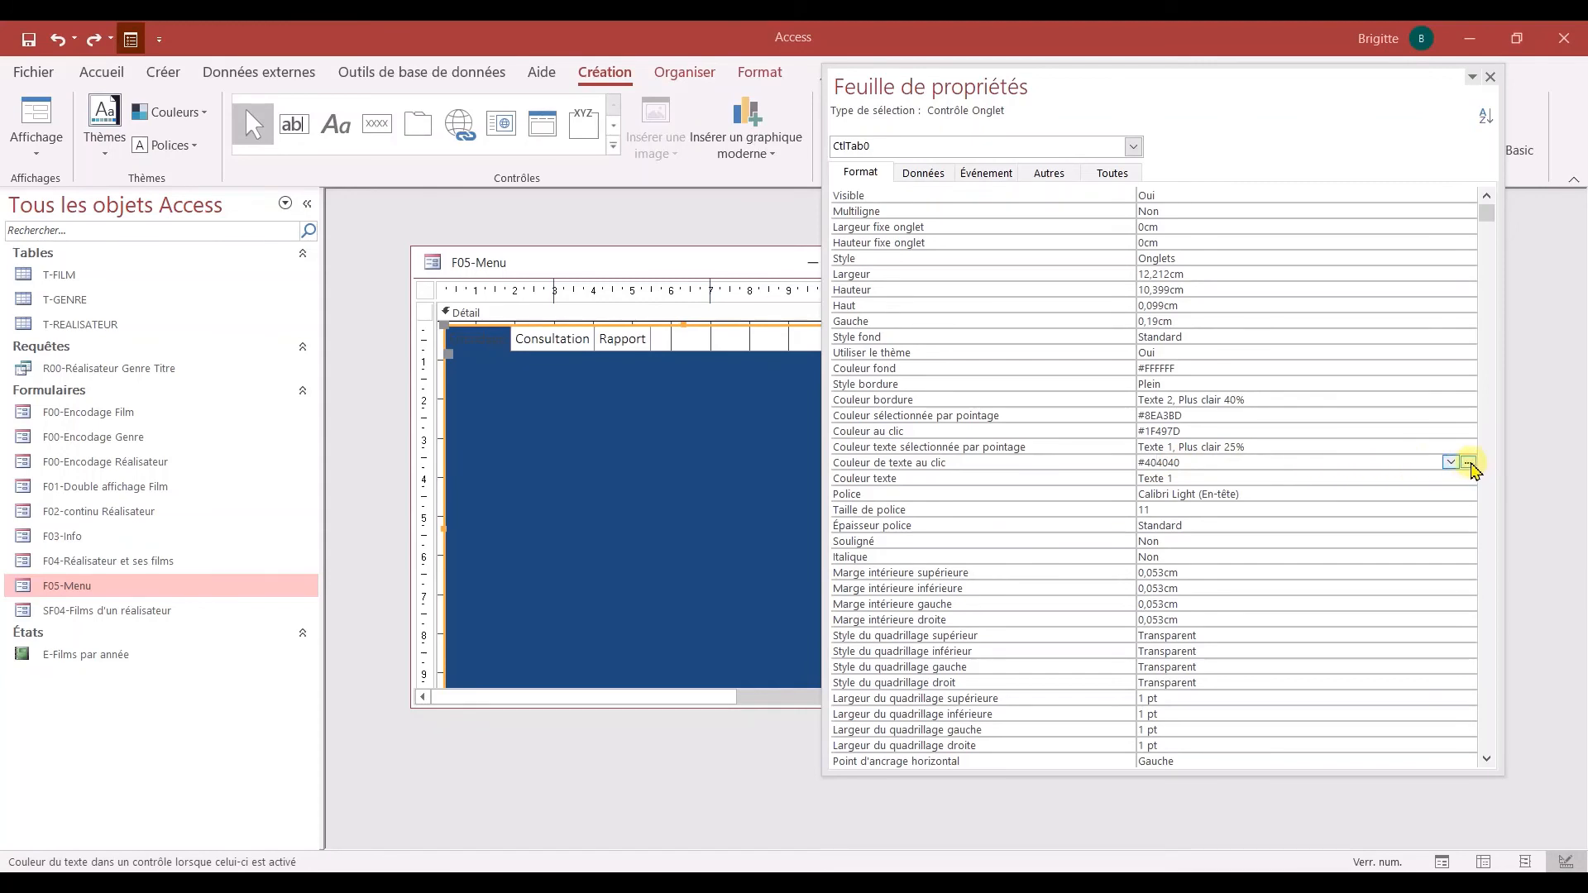
click(1468, 463)
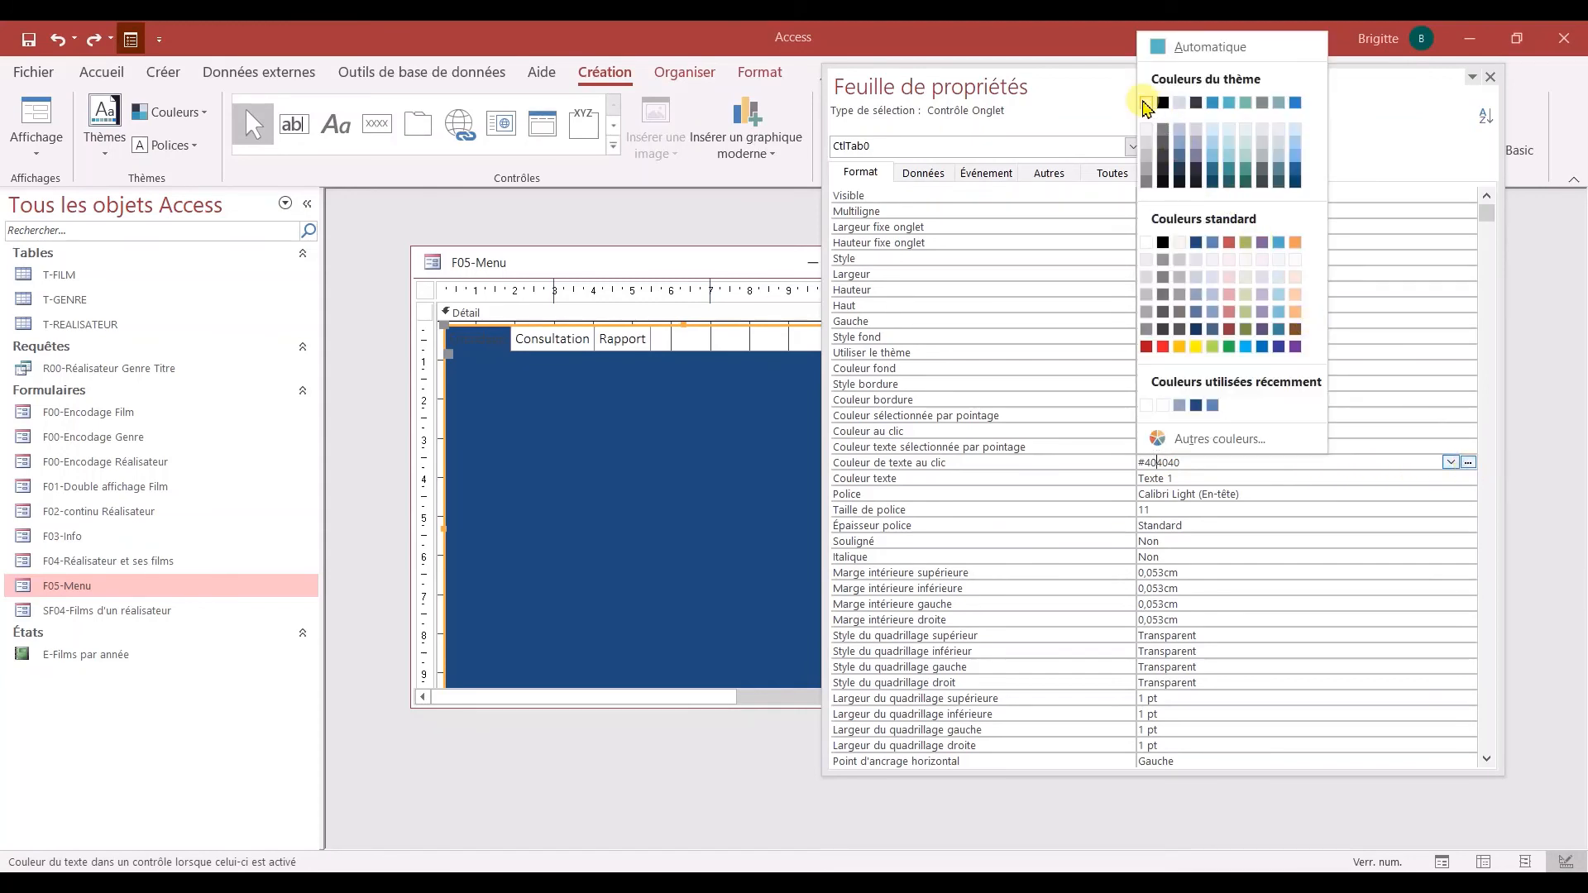
click(1146, 103)
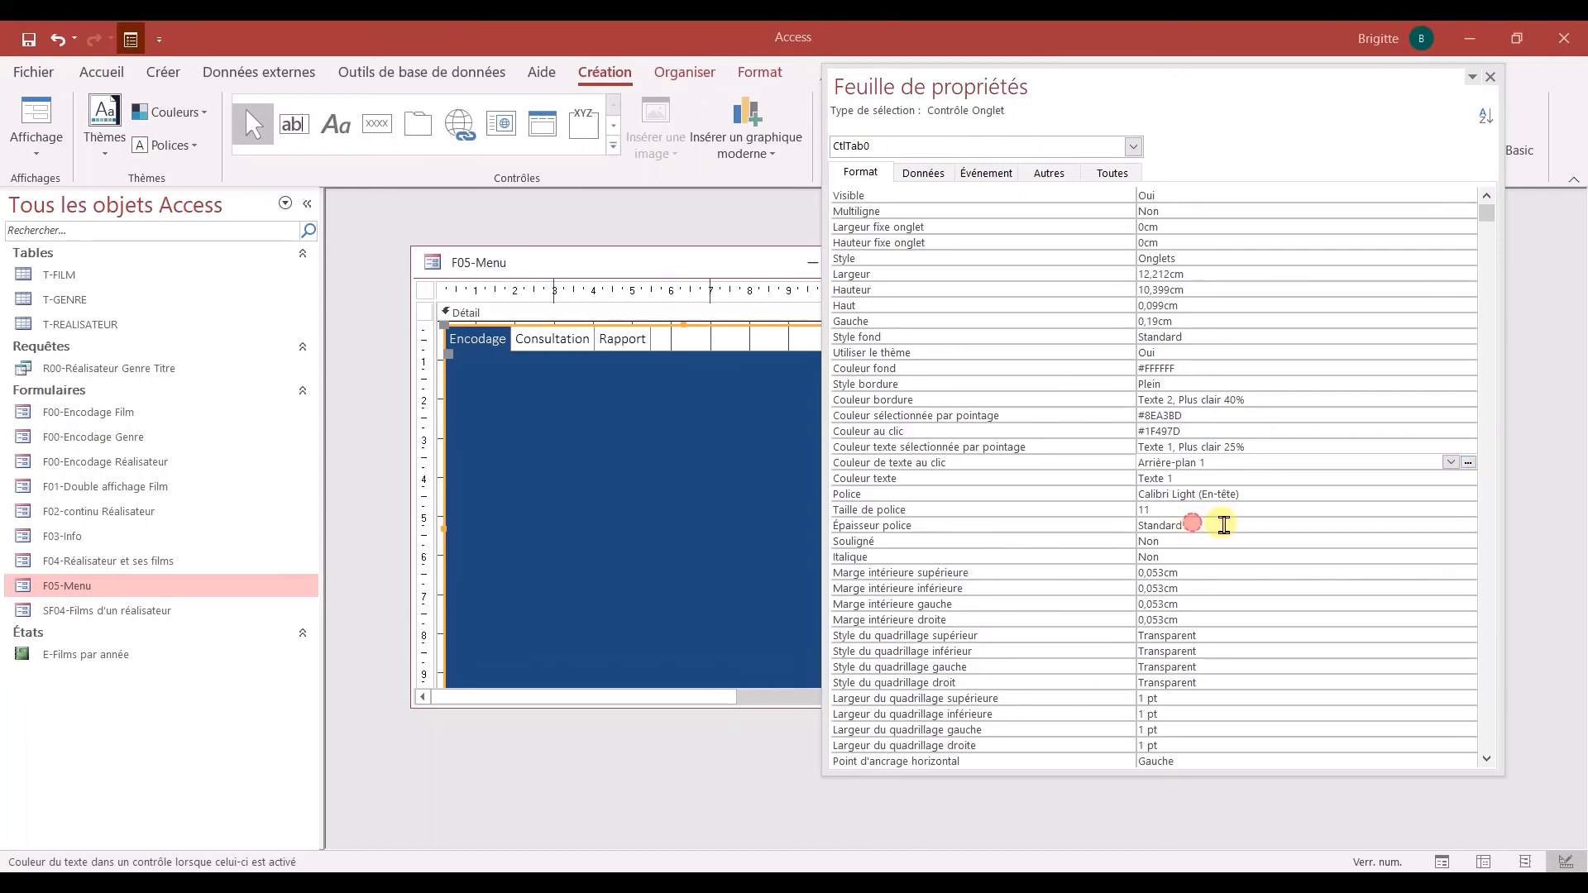
Step: Set the tab control's Épaisseur police to Gras
click(1410, 525)
click(1470, 525)
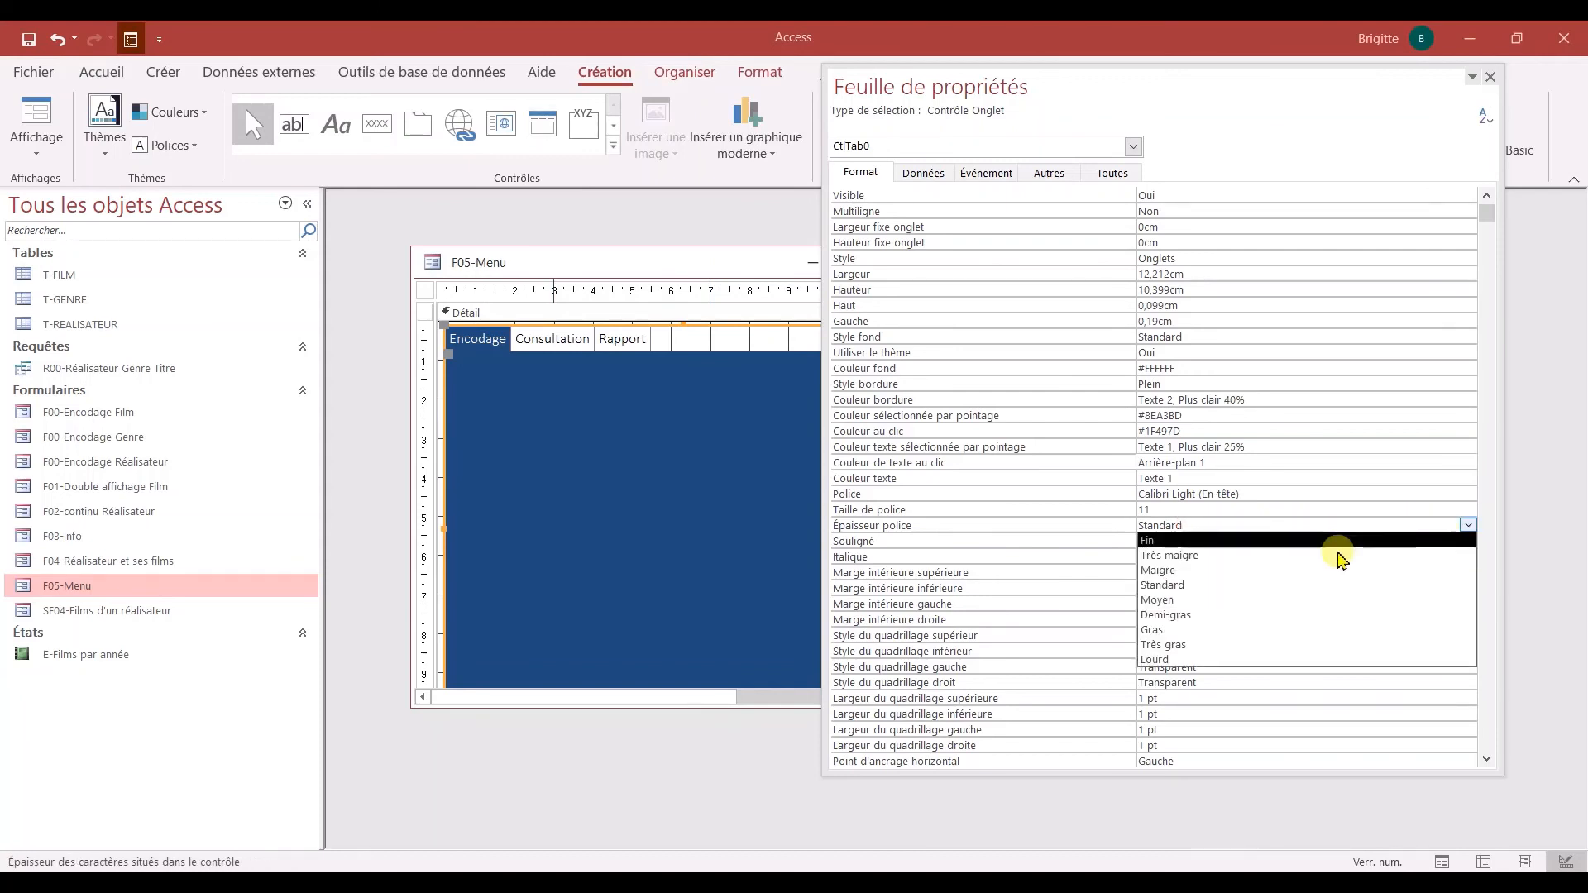
click(1197, 631)
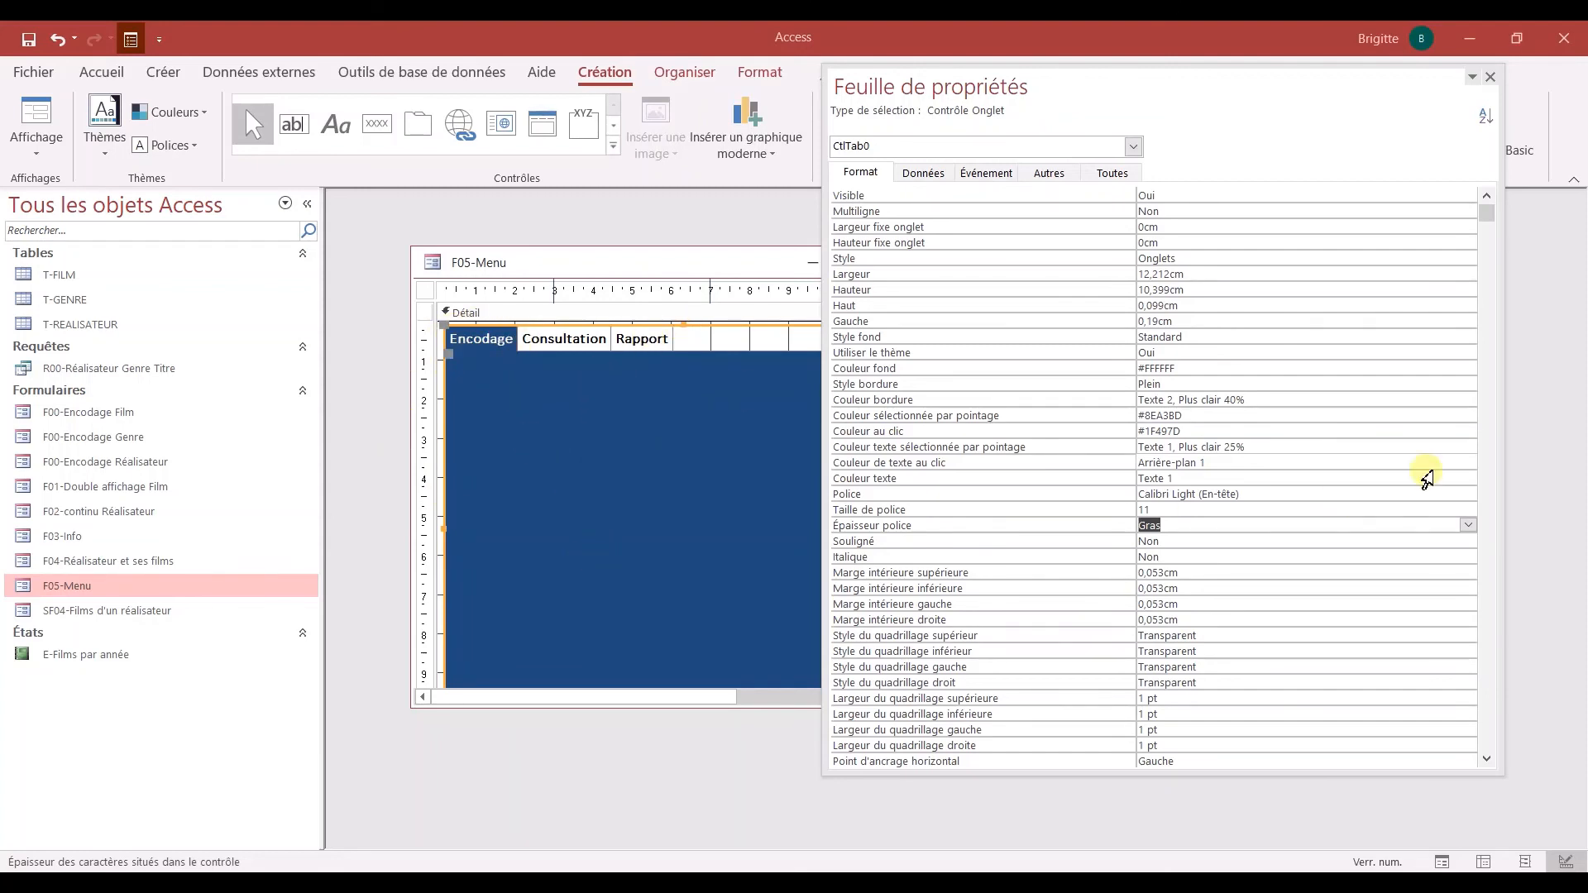
Step: Close the property sheet and check the tabs' hover and active formatting in form view, activating the Consultation page
click(1491, 76)
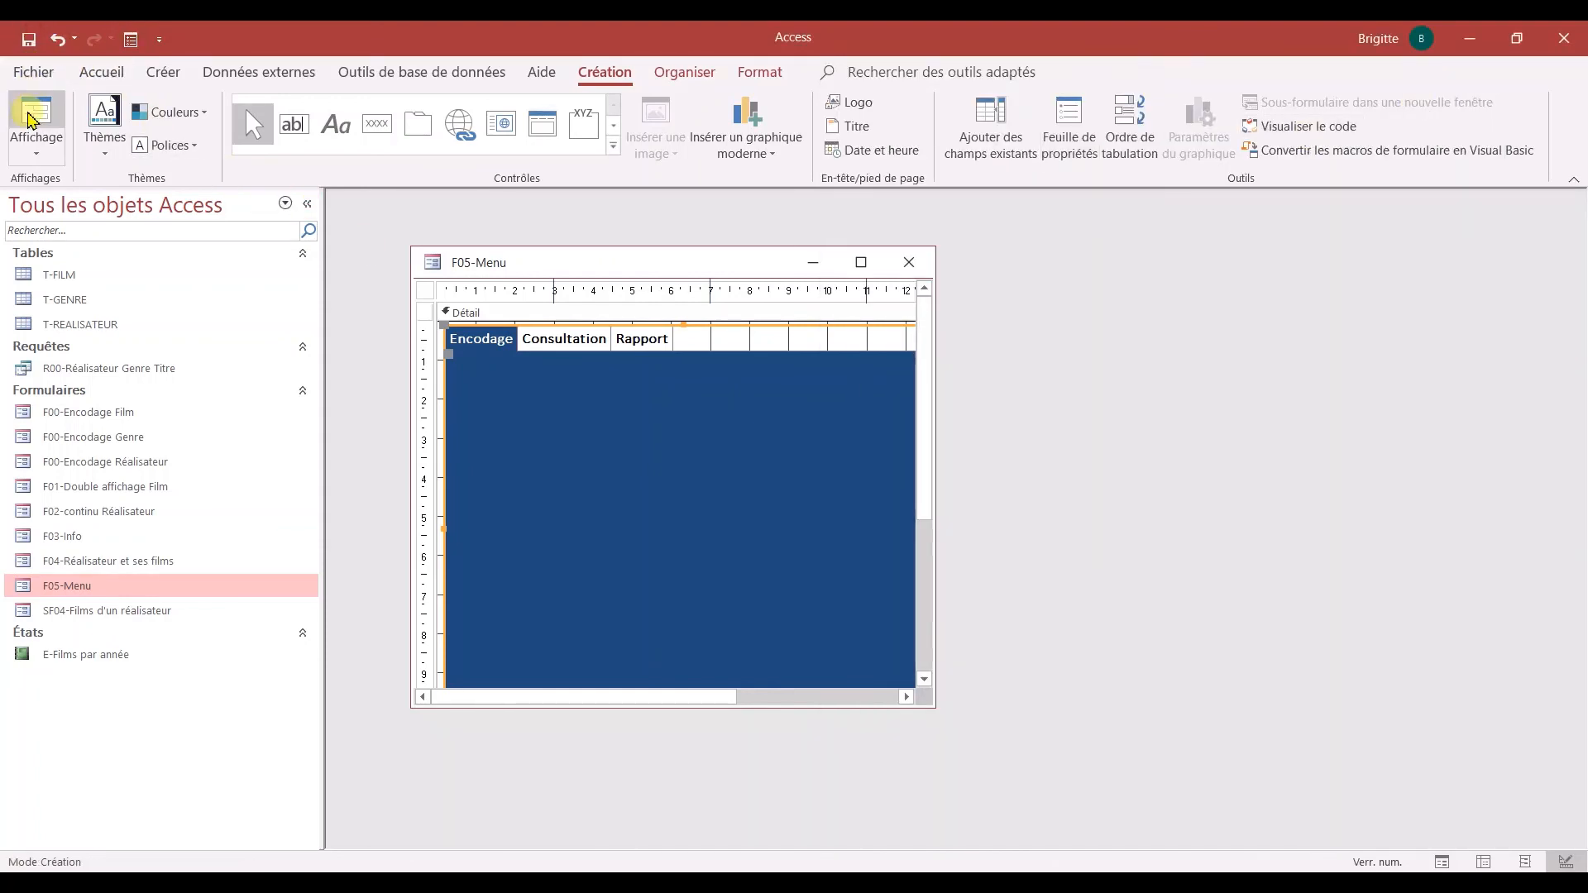
click(36, 120)
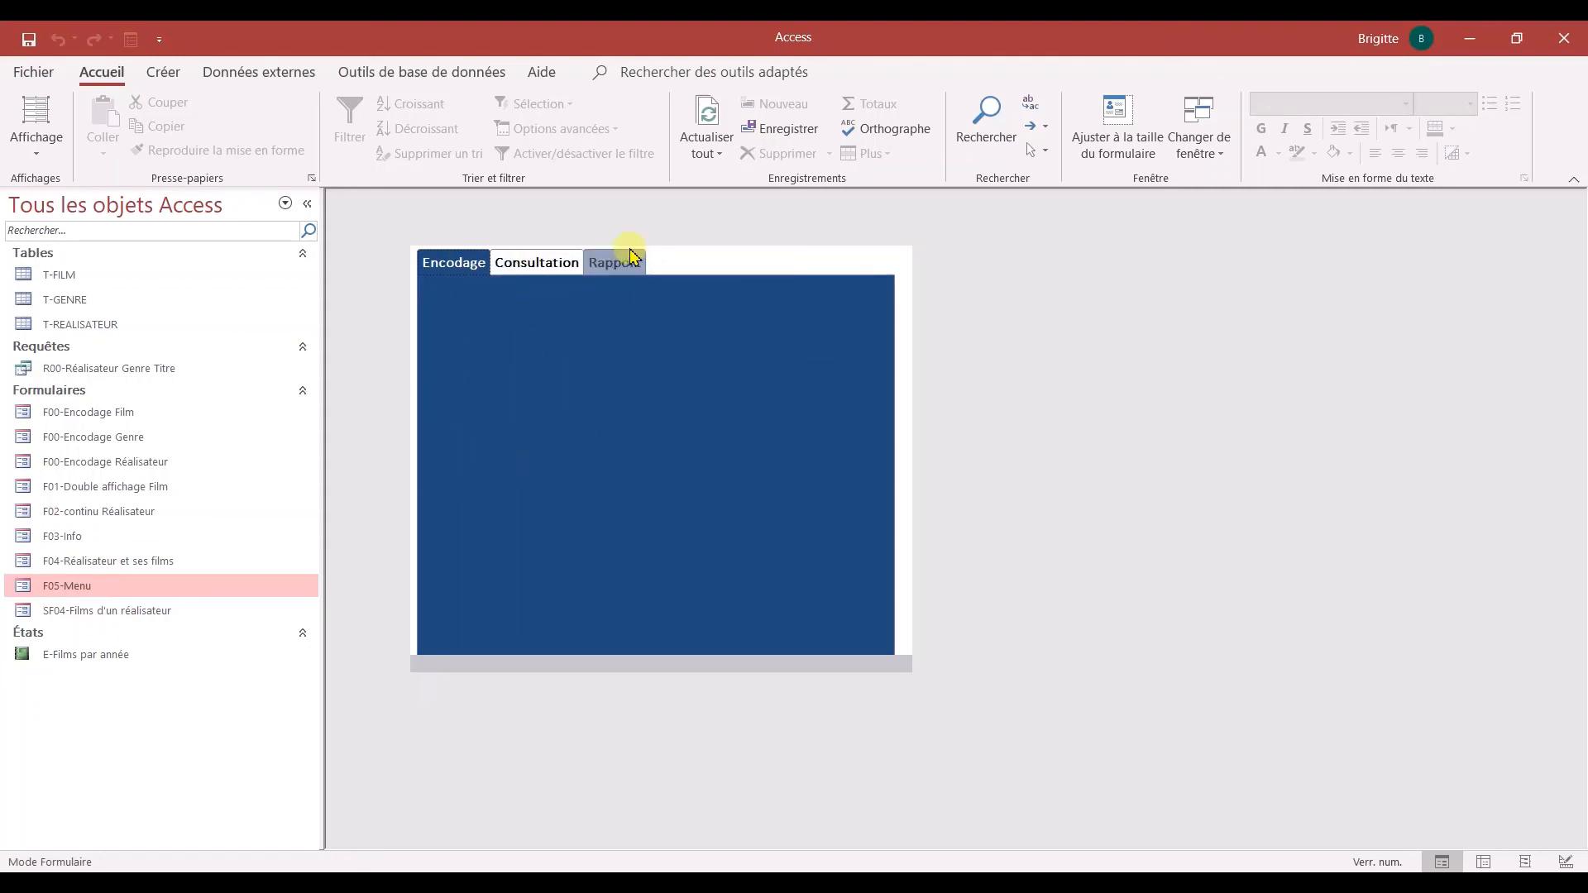
click(532, 261)
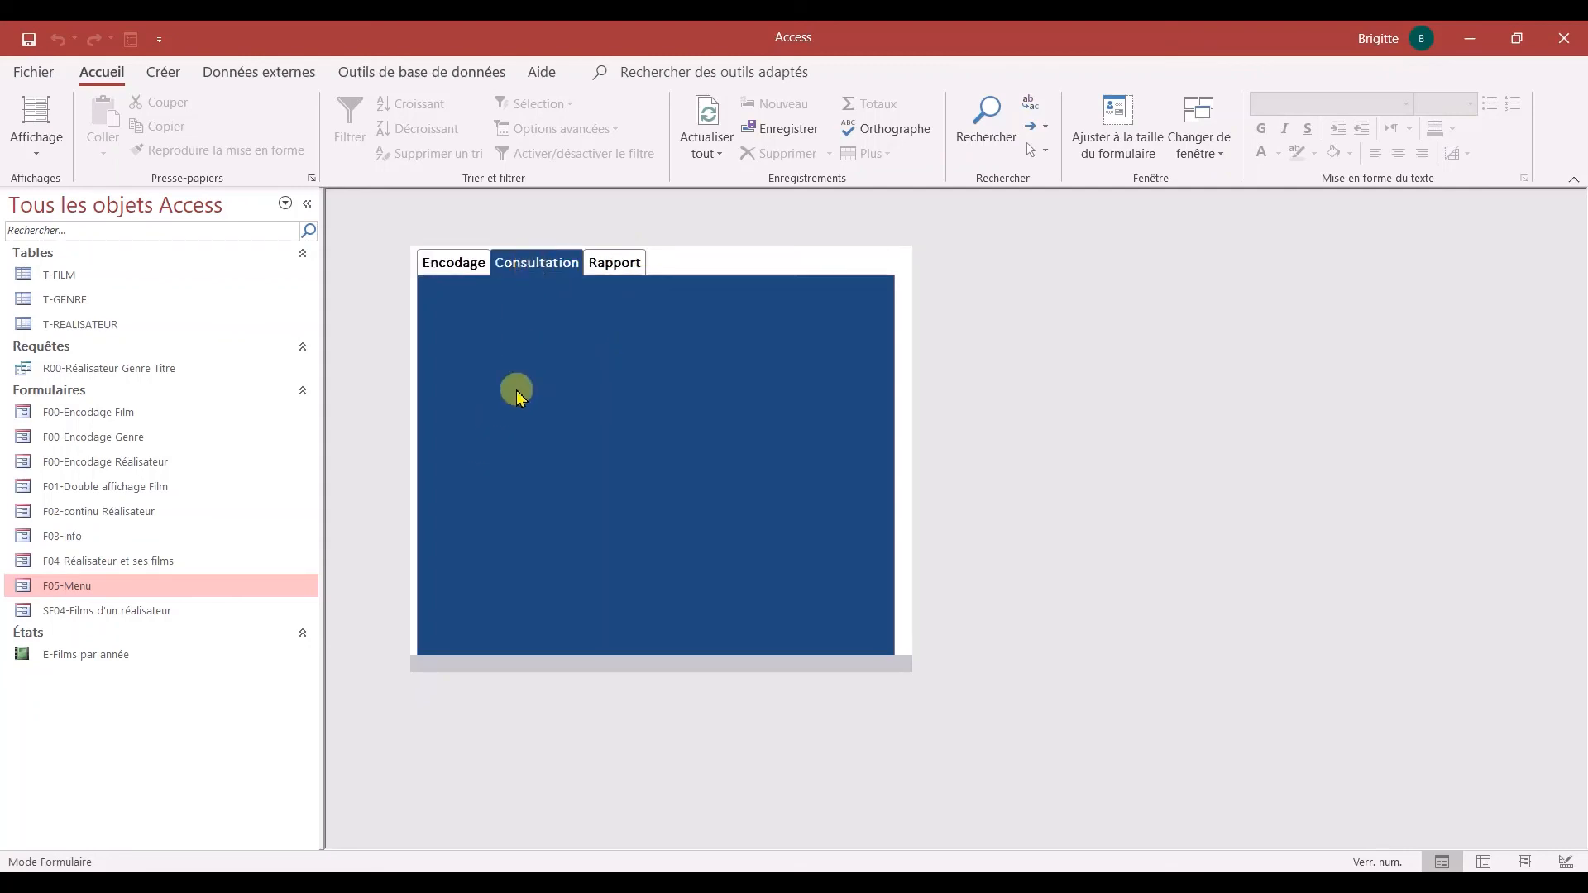